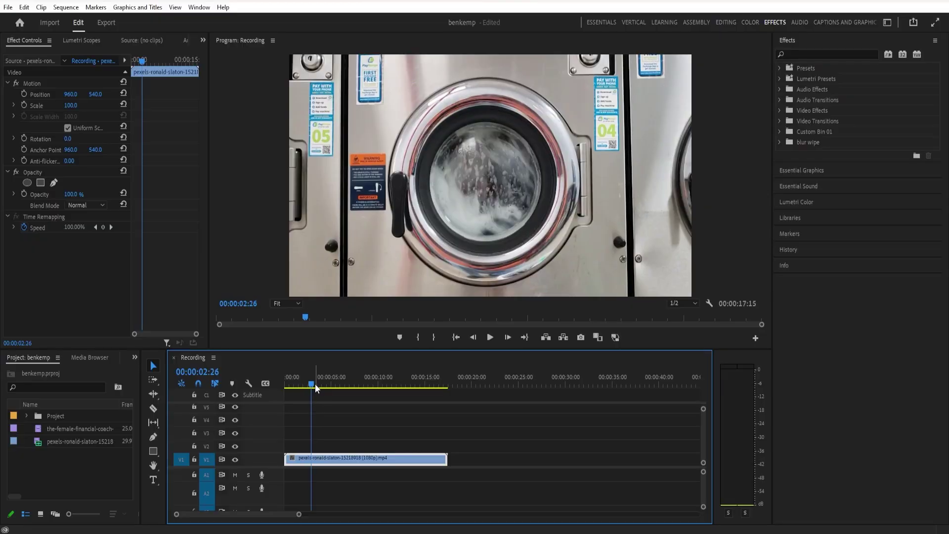
# Preview the washing-machine clip and park the playhead at 00:00:06:21.
pyautogui.press('space')
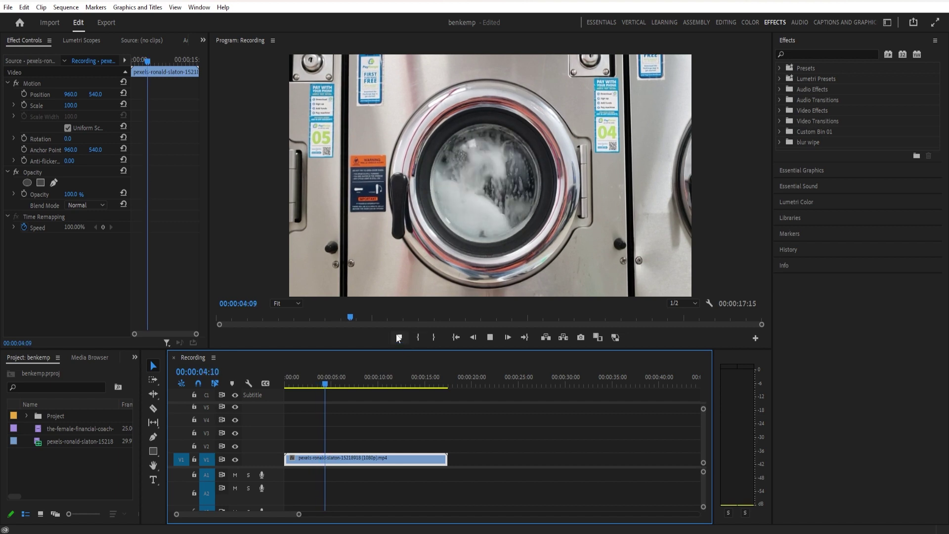
pyautogui.press('space')
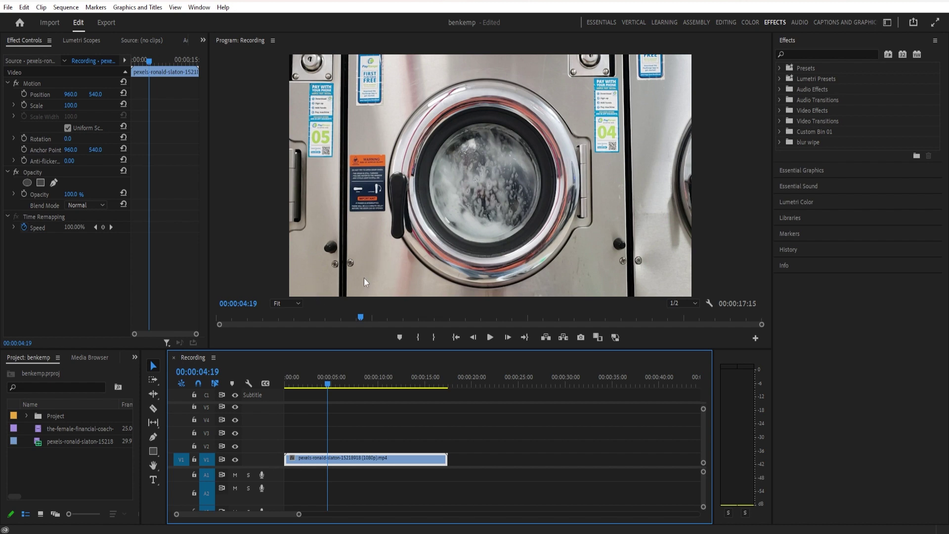
pyautogui.moveTo(327, 384); pyautogui.dragTo(348, 390)
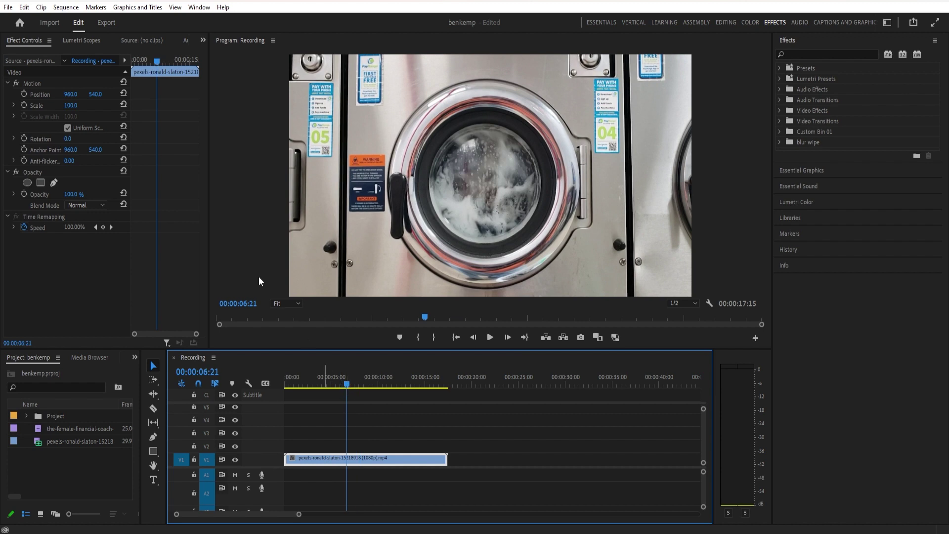
# Add an inverted ellipse opacity mask and stretch it to the porthole's edges.
pyautogui.click(27, 182)
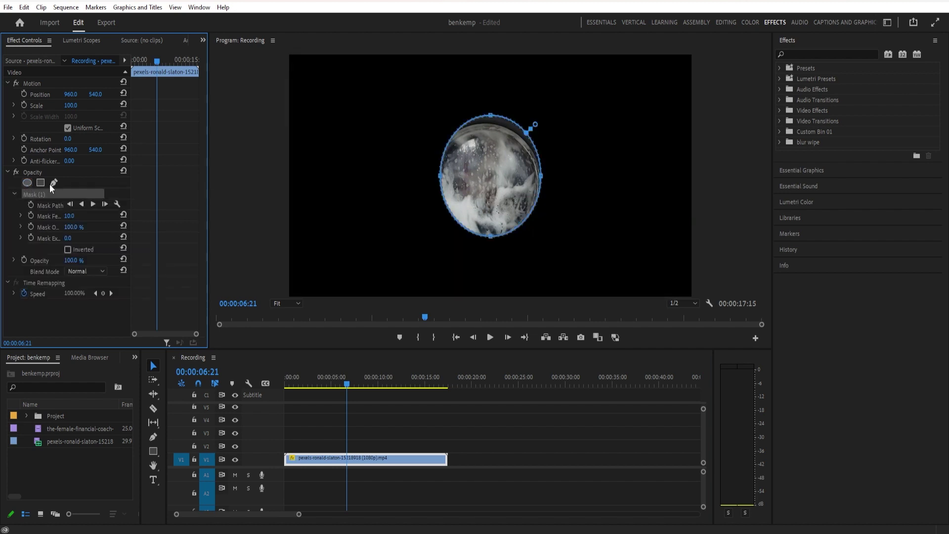
pyautogui.moveTo(481, 169)
pyautogui.mouseDown()
pyautogui.moveTo(463, 198)
pyautogui.moveTo(465, 225)
pyautogui.moveTo(470, 180)
pyautogui.mouseUp()
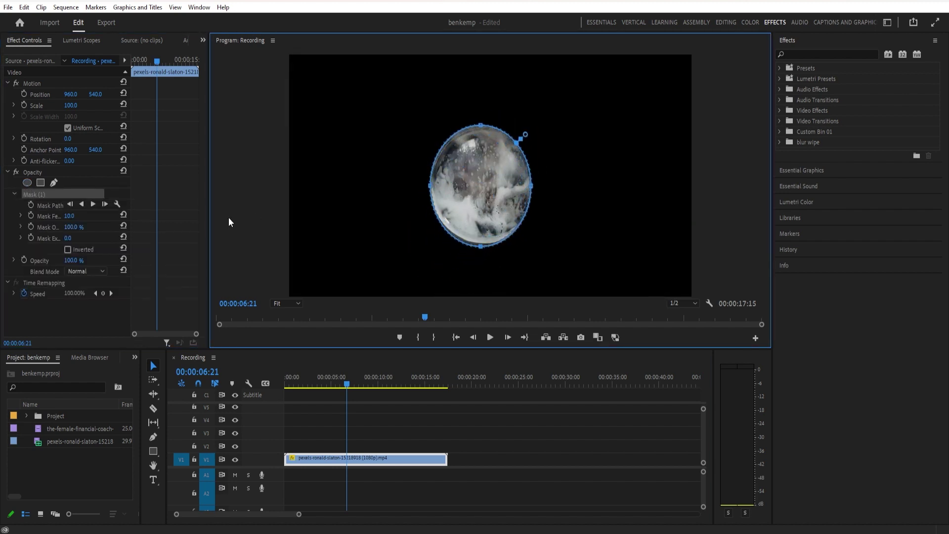
pyautogui.click(68, 249)
pyautogui.moveTo(453, 199); pyautogui.dragTo(436, 192)
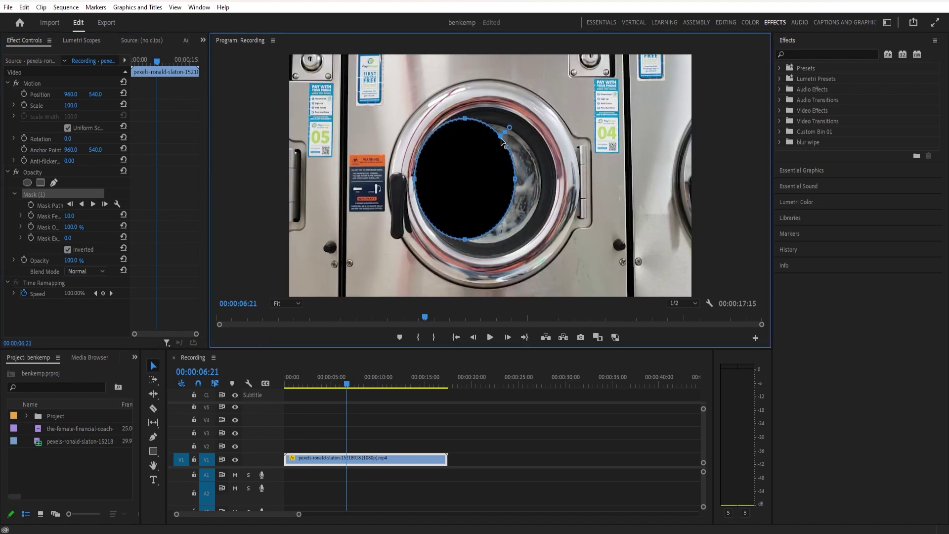
pyautogui.moveTo(515, 180); pyautogui.dragTo(556, 180)
pyautogui.moveTo(486, 119); pyautogui.dragTo(483, 105)
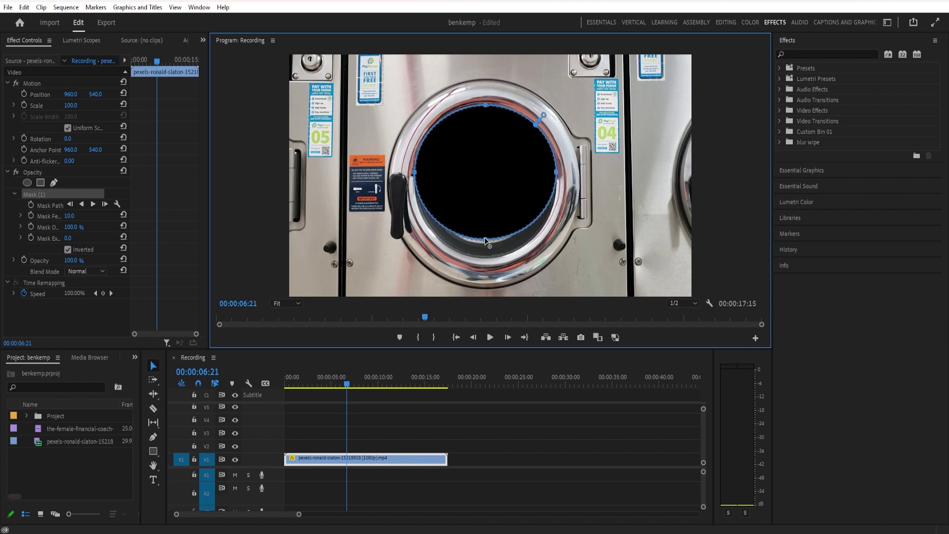
pyautogui.moveTo(484, 239); pyautogui.dragTo(483, 256)
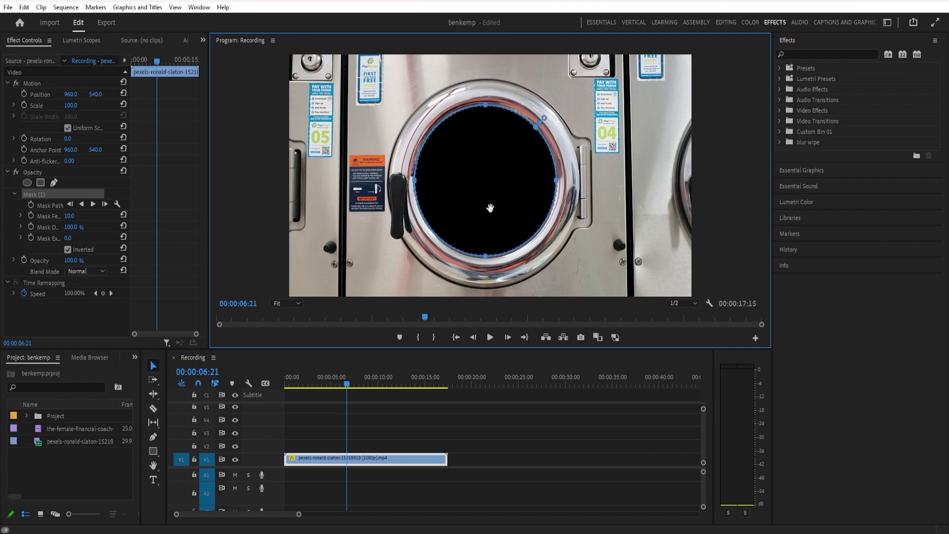
# Set the mask feather to 24.
pyautogui.click(69, 216)
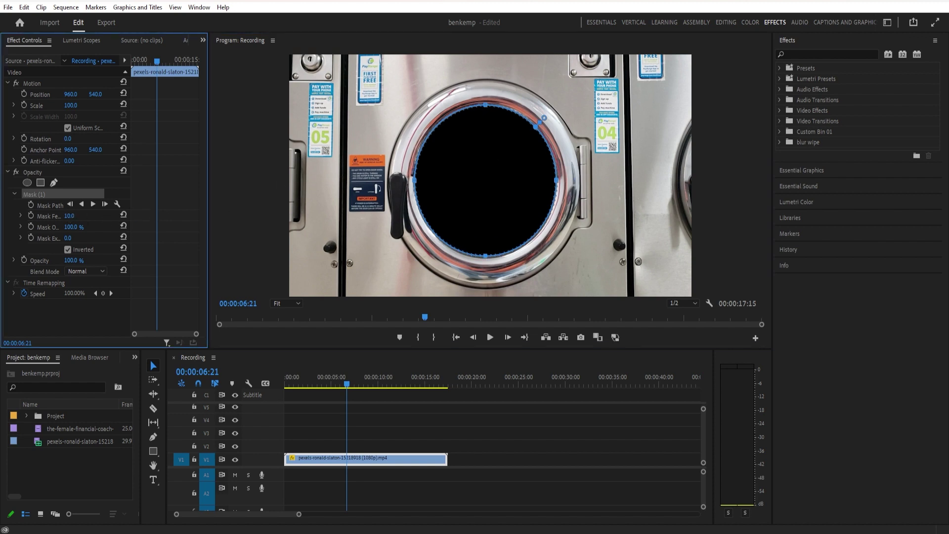
pyautogui.write('100')
pyautogui.press('BackSpace')
pyautogui.press('BackSpace')
pyautogui.press('BackSpace')
pyautogui.write('21')
pyautogui.press('Return')
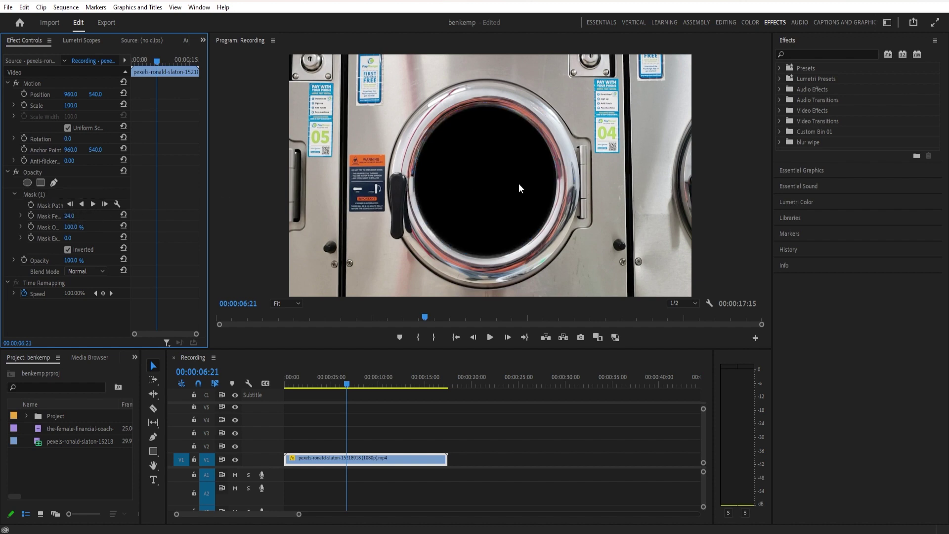
# Select the mask, move the playhead, and nudge the mask to center it on the porthole.
pyautogui.click(37, 194)
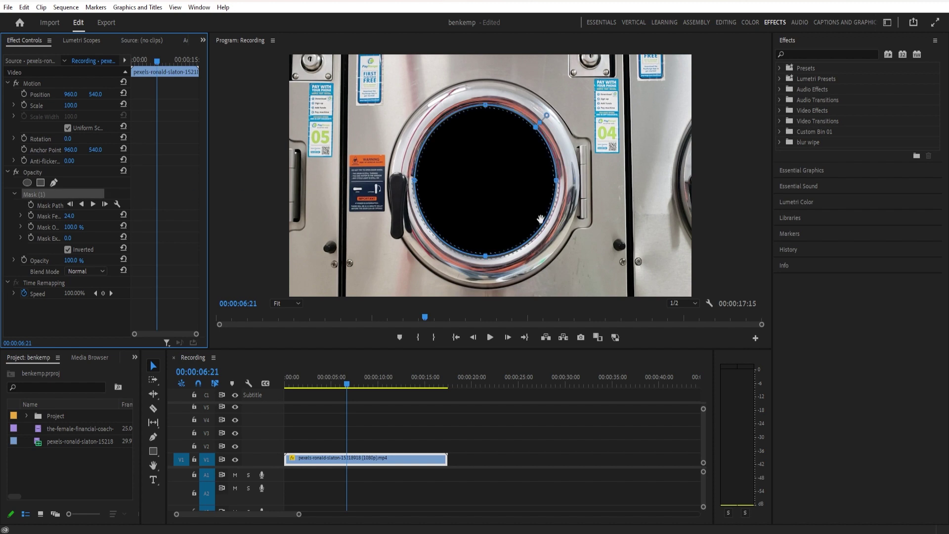
pyautogui.moveTo(347, 382); pyautogui.dragTo(271, 393)
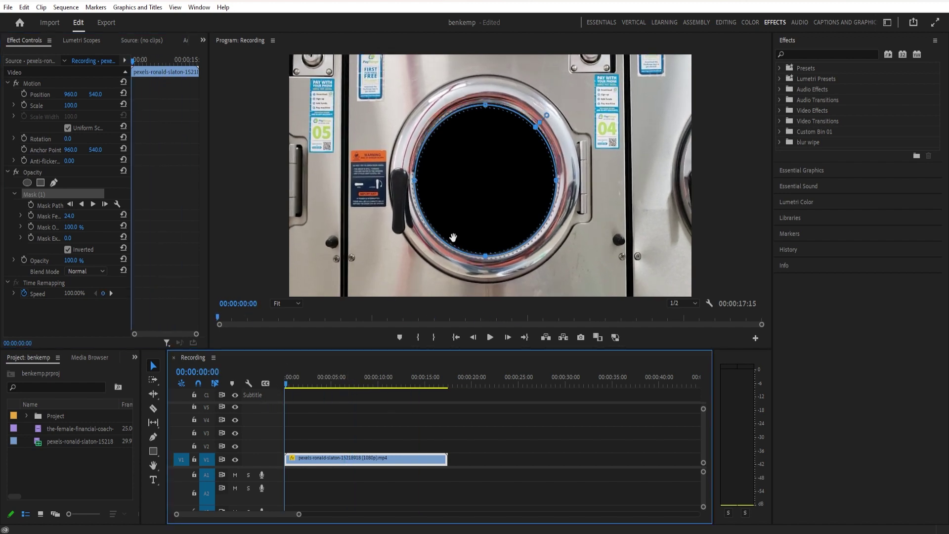
pyautogui.click(475, 190)
pyautogui.moveTo(478, 188)
pyautogui.mouseDown()
pyautogui.moveTo(479, 203)
pyautogui.moveTo(477, 187)
pyautogui.mouseUp()
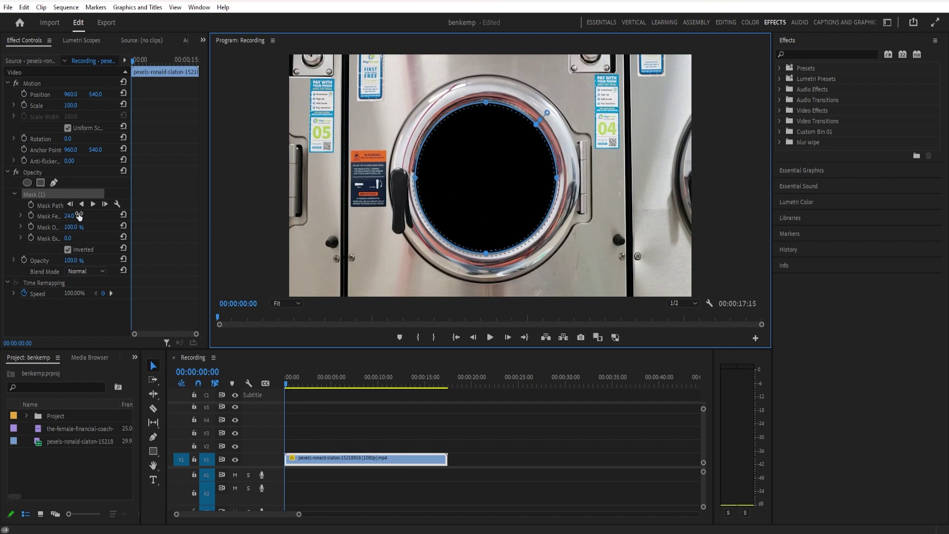
# Track the porthole mask forward, then scrub ahead to confirm it follows the door.
pyautogui.click(93, 204)
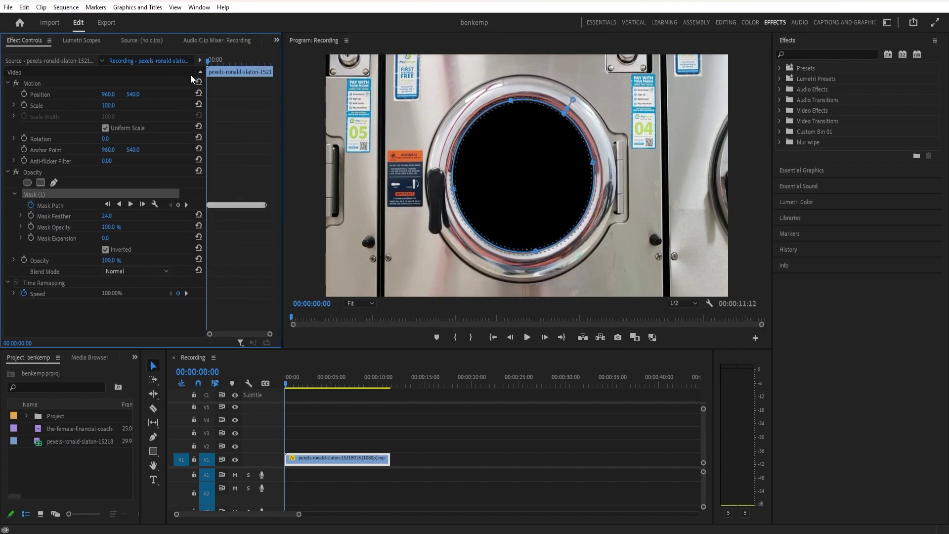
pyautogui.moveTo(218, 75); pyautogui.dragTo(221, 78)
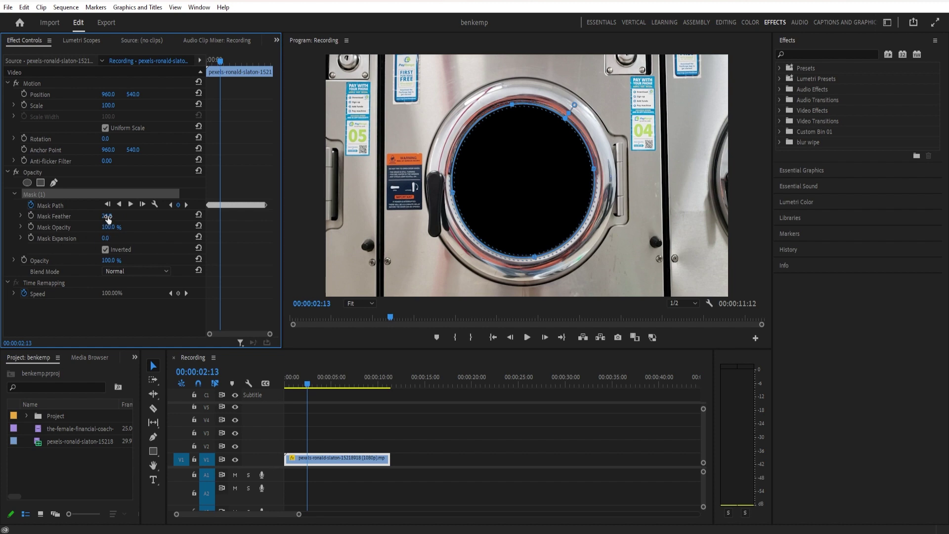
# Set mask feather 12 and expansion 20, and move the washer clip to V2 above the coach clip.
pyautogui.moveTo(106, 216); pyautogui.dragTo(99, 216)
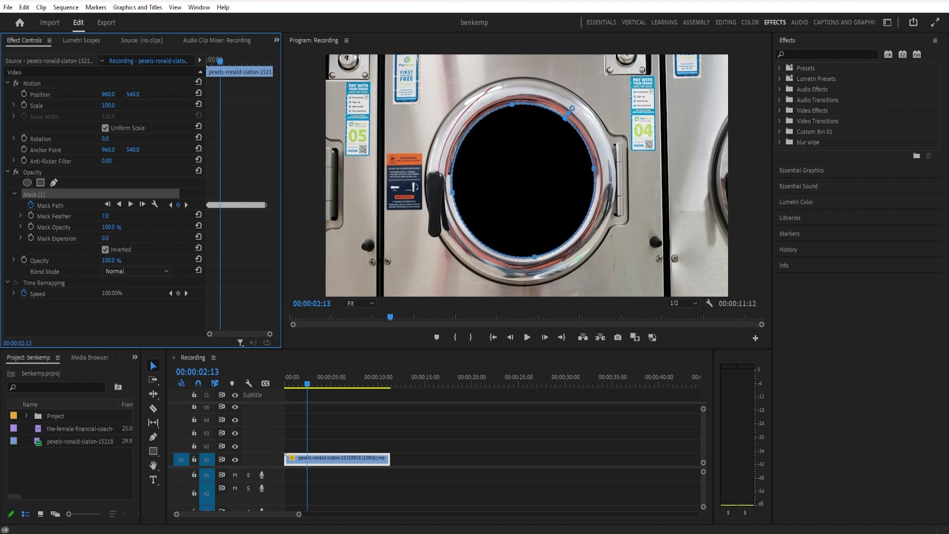
pyautogui.moveTo(106, 215)
pyautogui.mouseDown()
pyautogui.moveTo(131, 215)
pyautogui.moveTo(90, 216)
pyautogui.mouseUp()
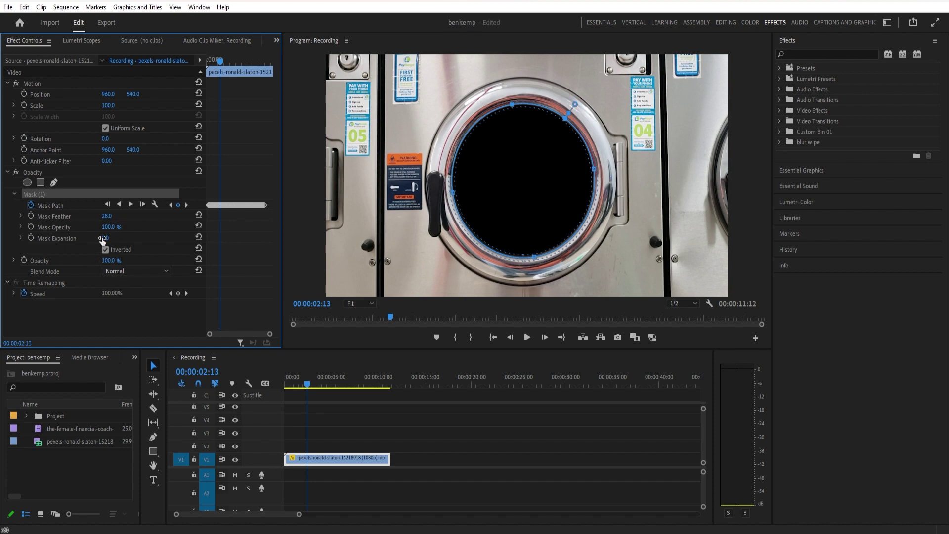
pyautogui.moveTo(102, 238); pyautogui.dragTo(74, 238)
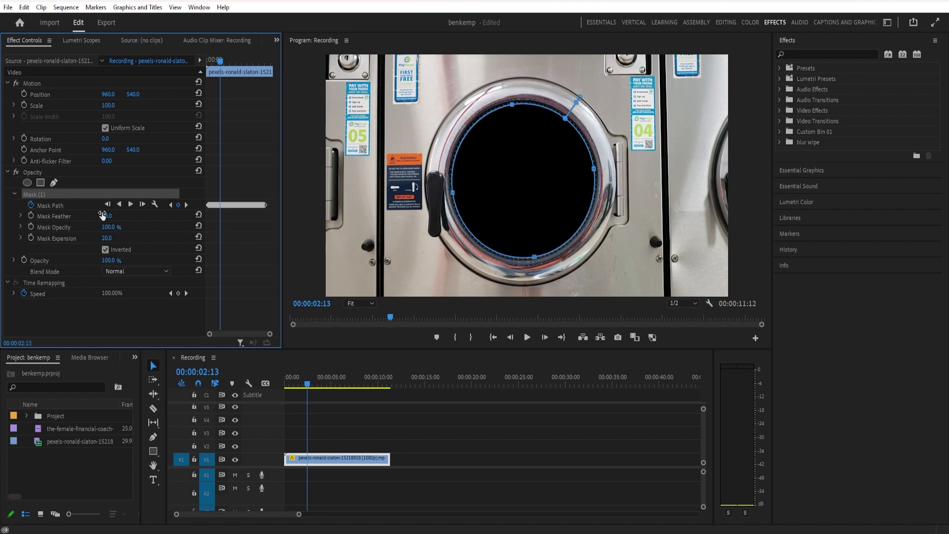
pyautogui.moveTo(102, 215); pyautogui.dragTo(101, 216)
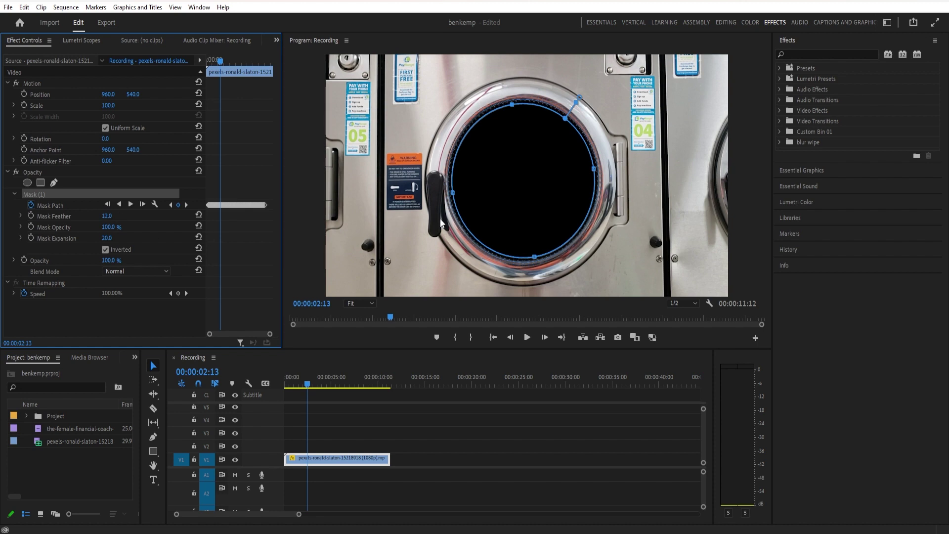
pyautogui.moveTo(313, 464); pyautogui.dragTo(312, 453)
pyautogui.moveTo(57, 431); pyautogui.dragTo(258, 455)
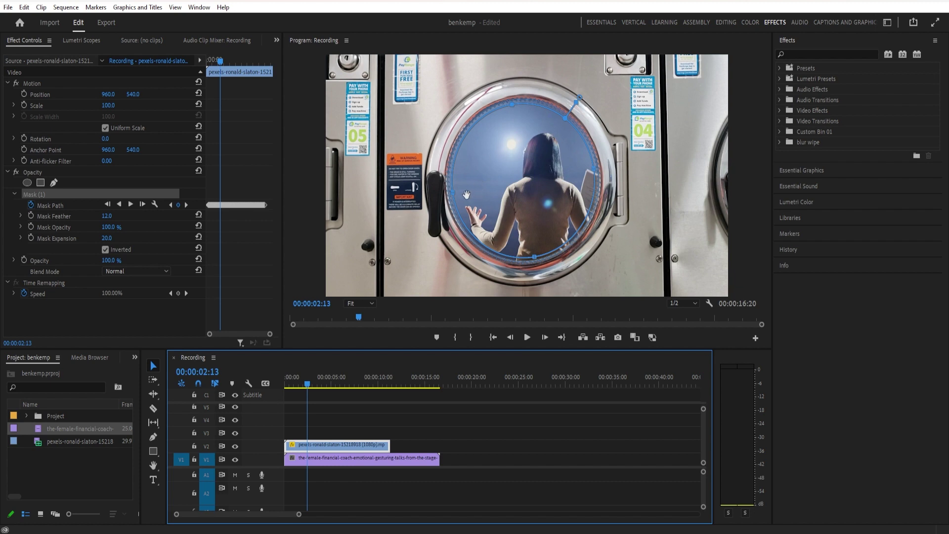
# Reposition the stage clip to 867, 435 within the porthole and preview the composite.
pyautogui.click(324, 457)
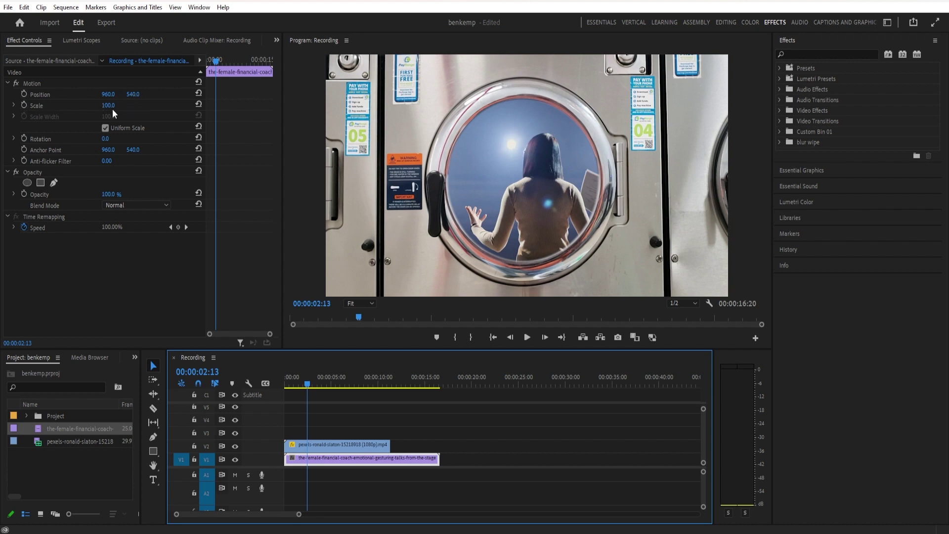
pyautogui.moveTo(131, 99); pyautogui.dragTo(61, 94)
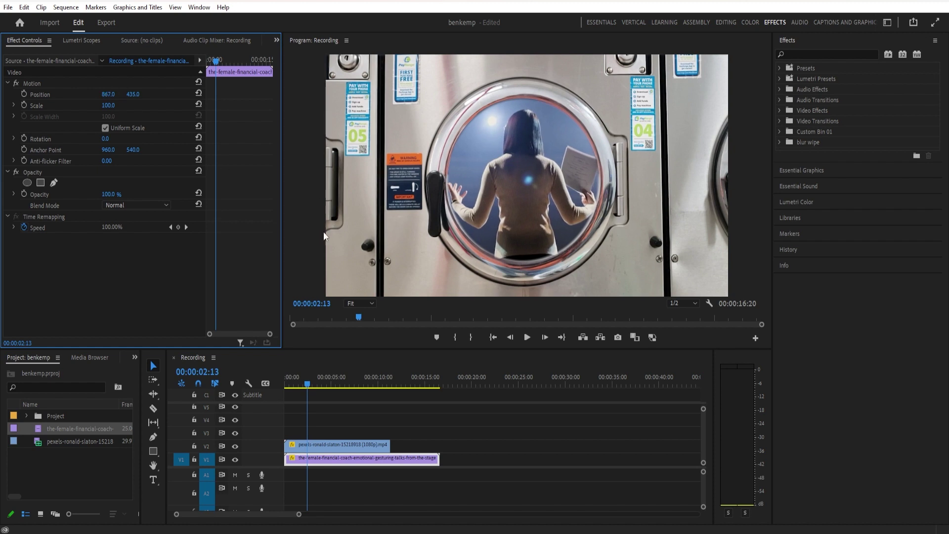
pyautogui.press('space')
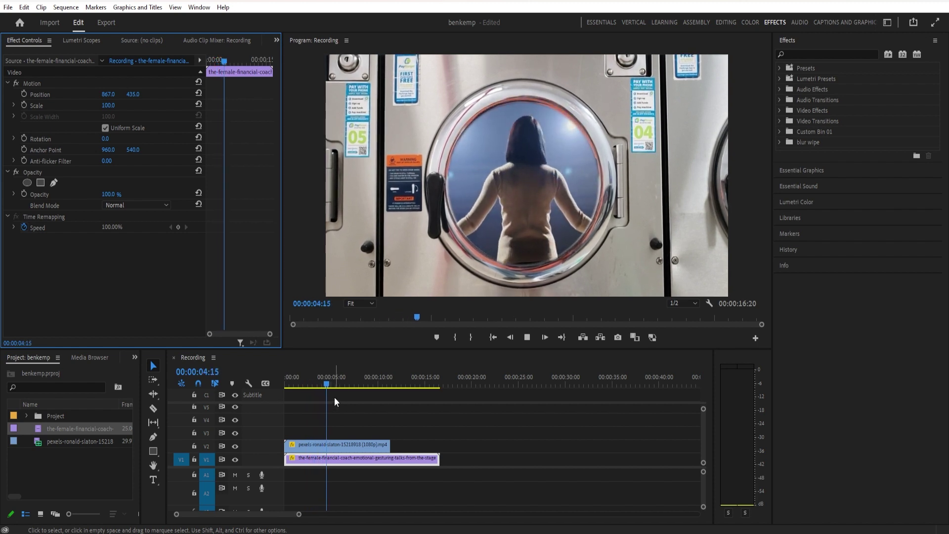
pyautogui.press('space')
pyautogui.press('space')
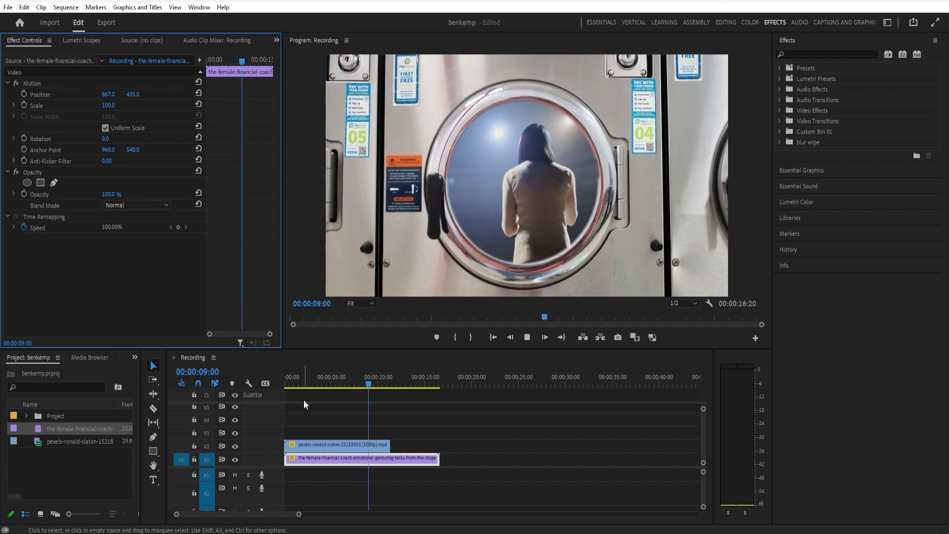
pyautogui.press('space')
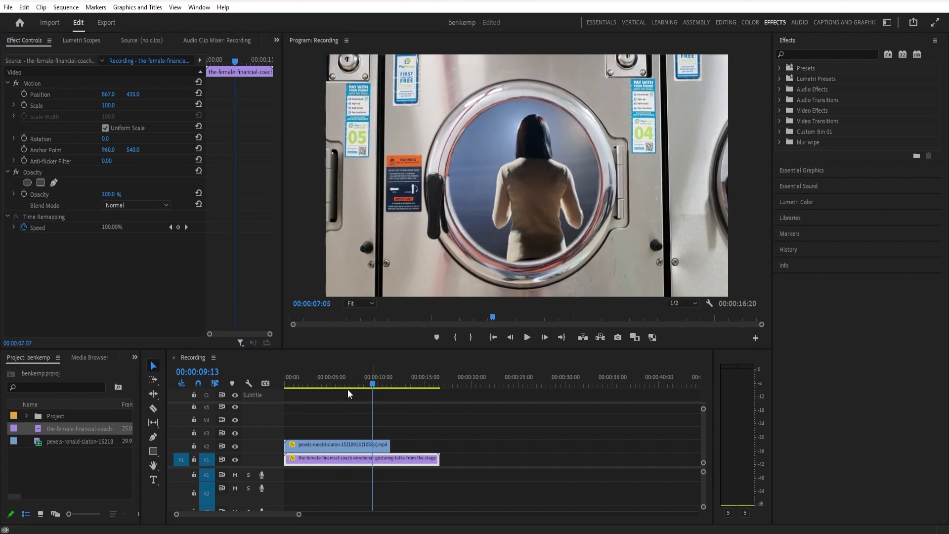
pyautogui.moveTo(348, 389); pyautogui.dragTo(317, 408)
# Alt-drag a duplicate of the washer clip onto V3 and preview the stacked clips.
pyautogui.moveTo(319, 444); pyautogui.dragTo(323, 426)
pyautogui.press('space')
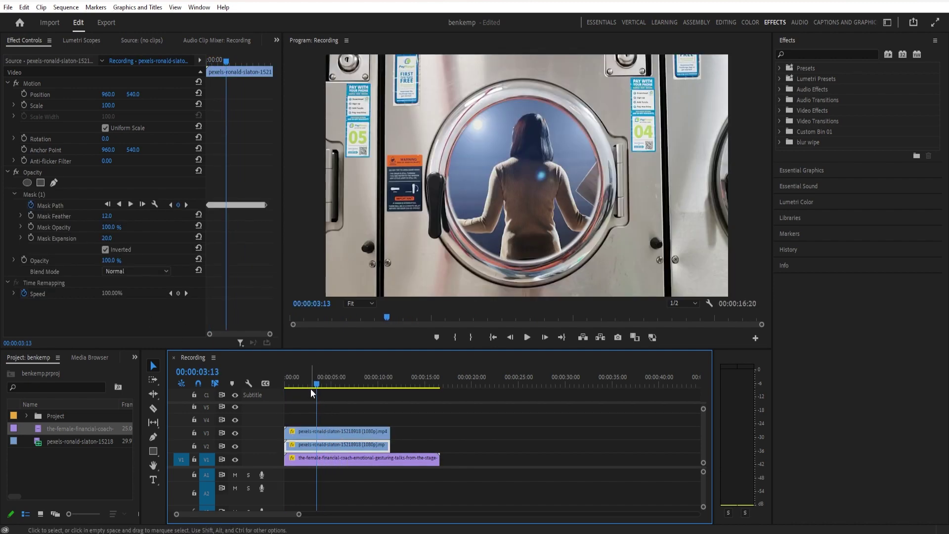
pyautogui.moveTo(289, 390); pyautogui.dragTo(310, 396)
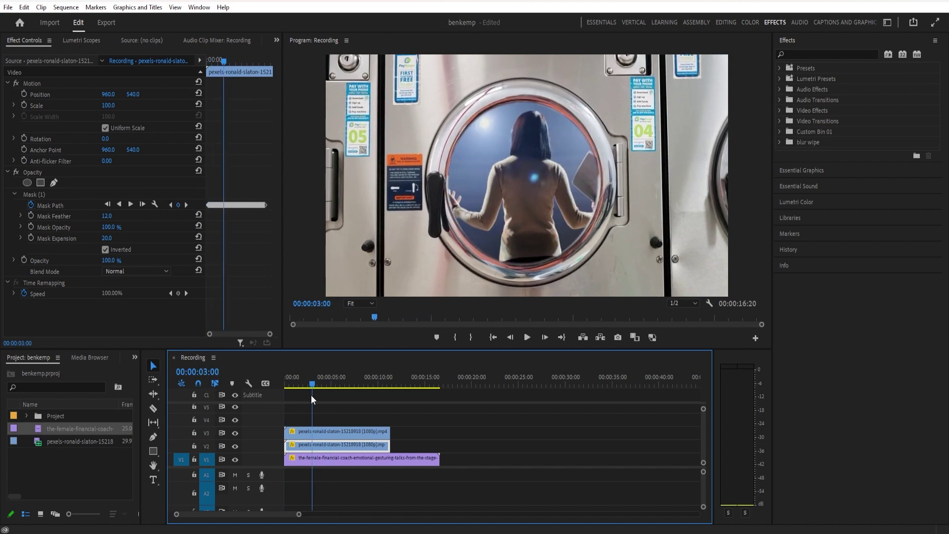
# Clear Mask (1) from the V3 copy and trim it to a short opening section.
pyautogui.click(319, 432)
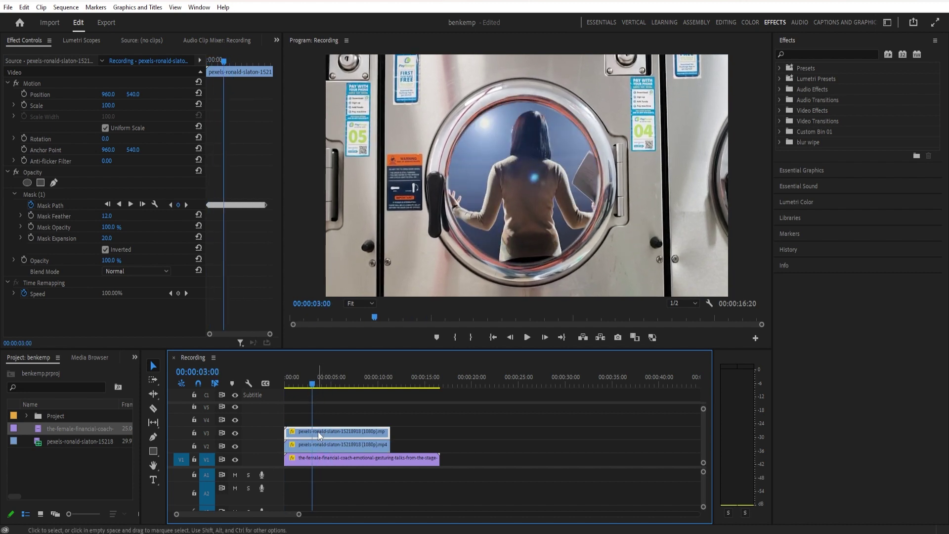
pyautogui.click(42, 192)
pyautogui.rightClick(42, 196)
pyautogui.click(87, 281)
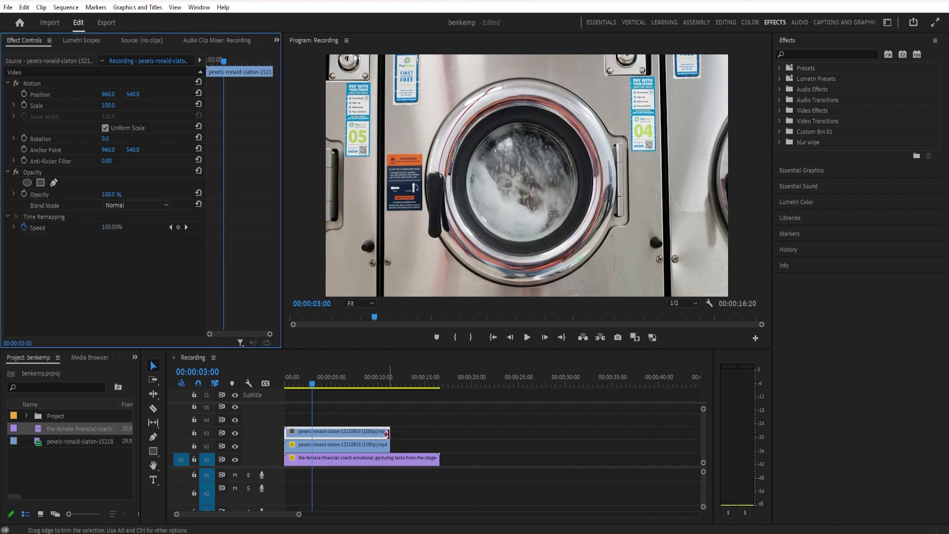
pyautogui.moveTo(389, 433); pyautogui.dragTo(293, 437)
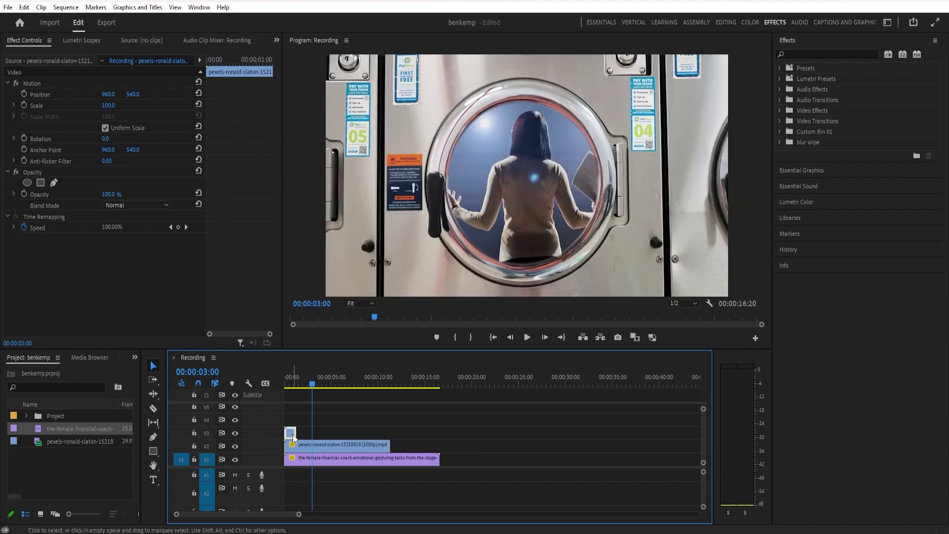
# Apply a Cross Dissolve at the end of the V3 copy and return the playhead to the start.
pyautogui.click(299, 434)
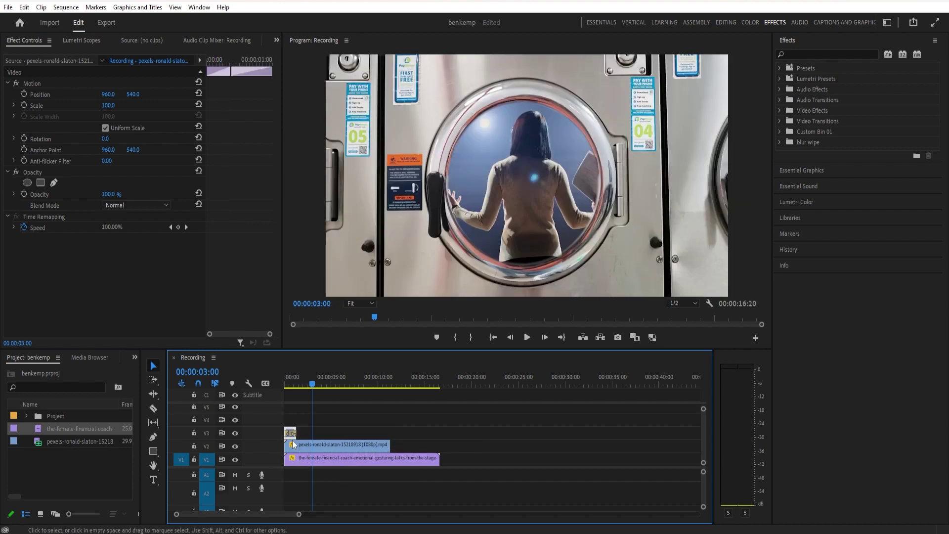
pyautogui.moveTo(299, 514); pyautogui.dragTo(247, 514)
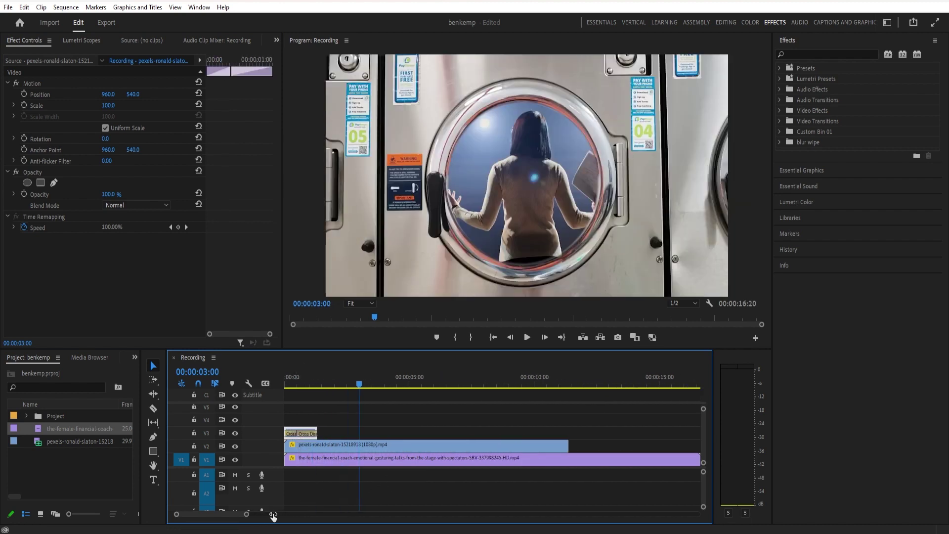
pyautogui.click(293, 436)
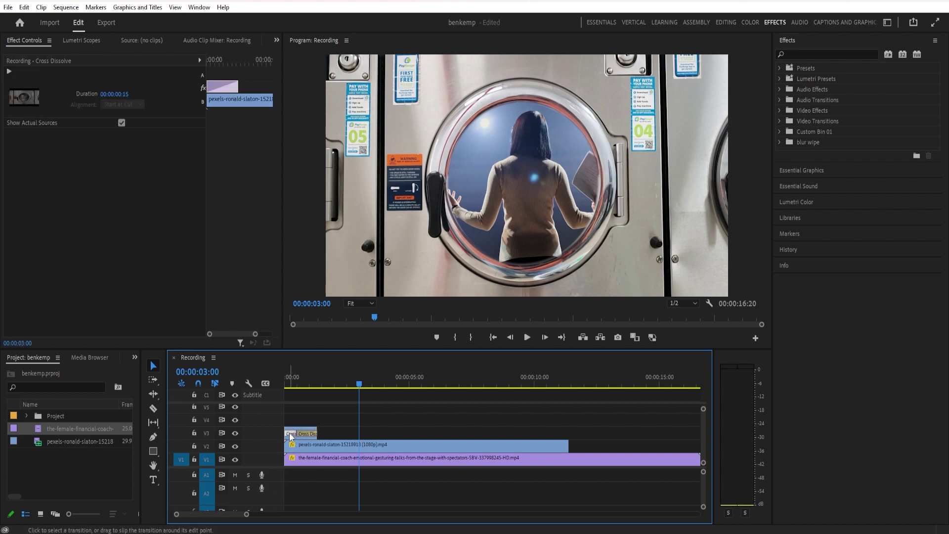
pyautogui.click(297, 435)
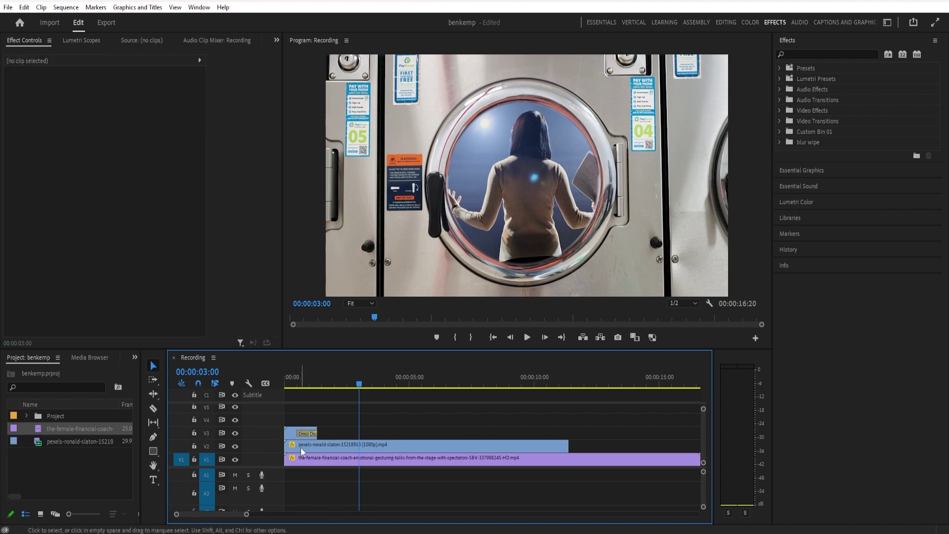
pyautogui.click(295, 385)
pyautogui.moveTo(294, 385); pyautogui.dragTo(277, 392)
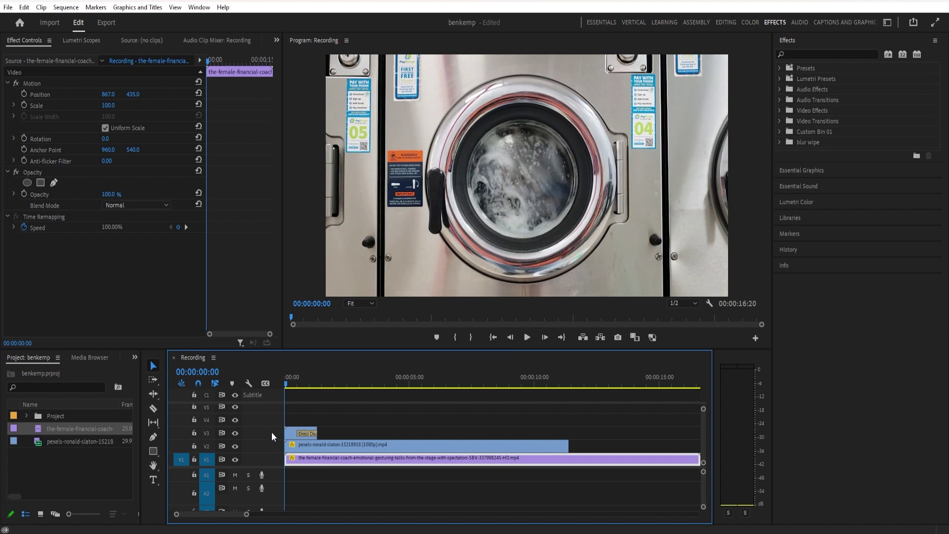
# Adjust track heights and timeline zoom, then preview the dissolve from the start.
pyautogui.hotkey('shift', '=')
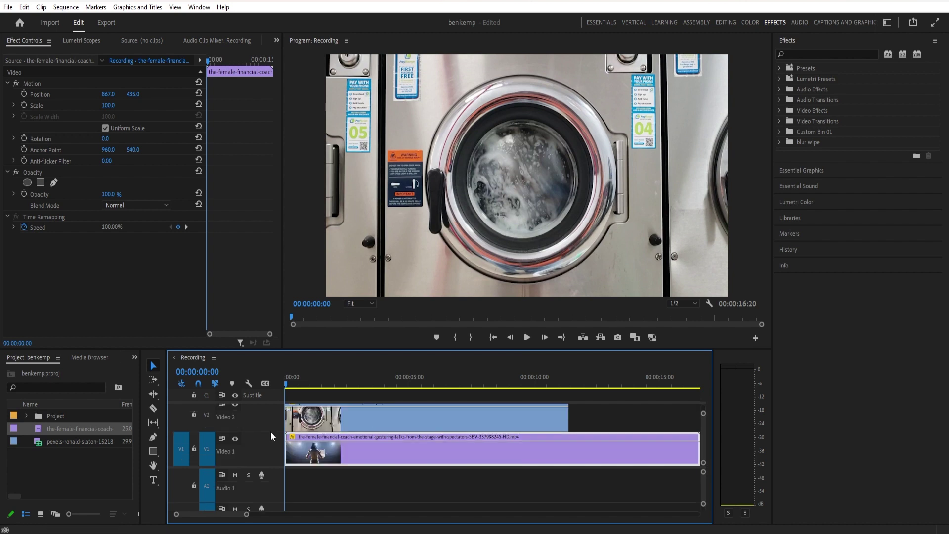
pyautogui.hotkey('shift', '-')
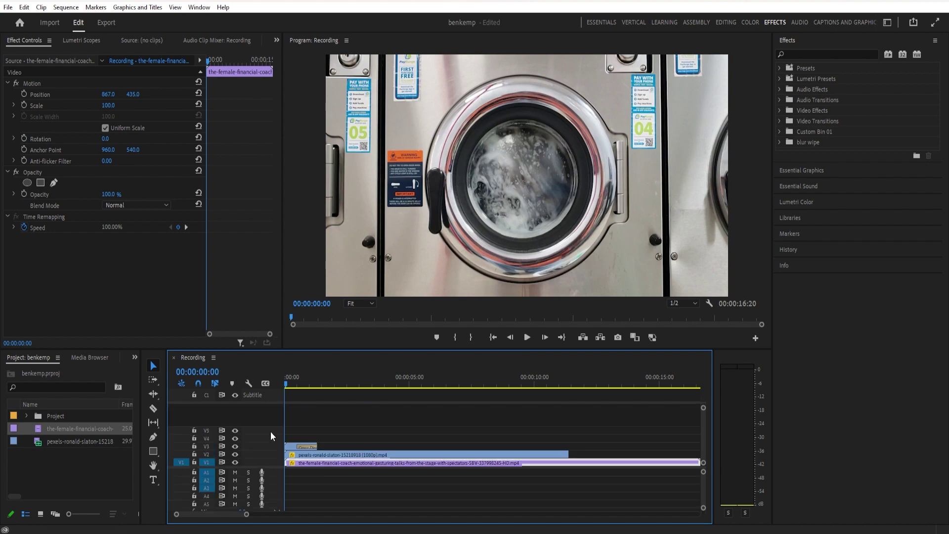
pyautogui.press('=')
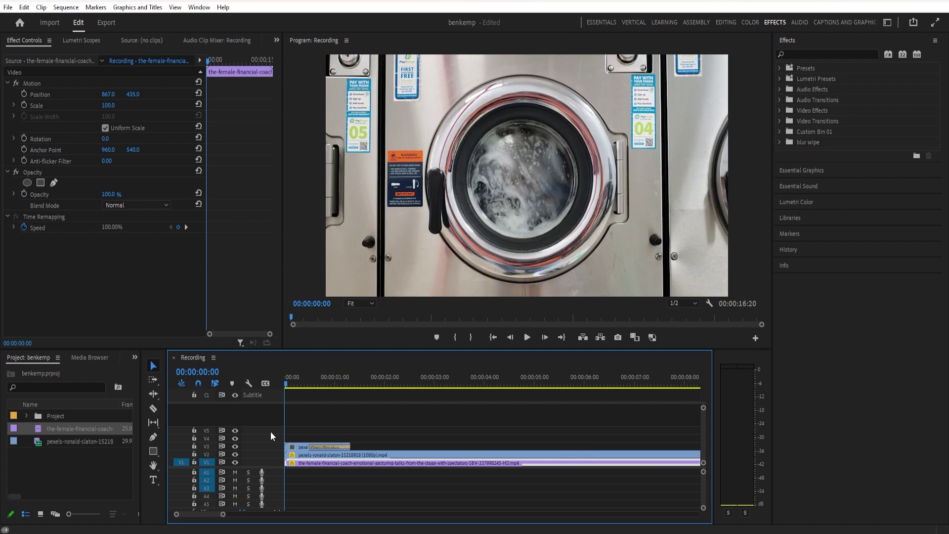
pyautogui.hotkey('ctrl', '=')
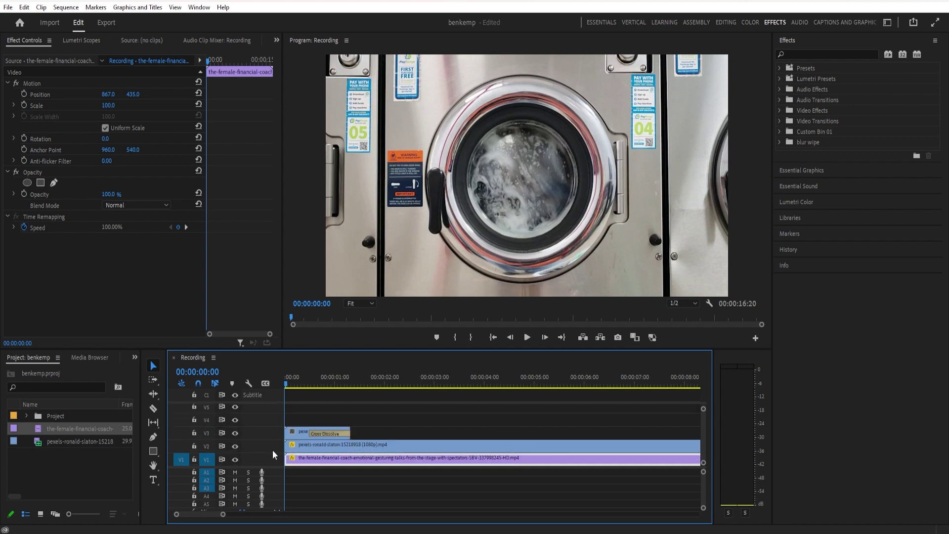
pyautogui.moveTo(223, 514); pyautogui.dragTo(276, 514)
pyautogui.press('space')
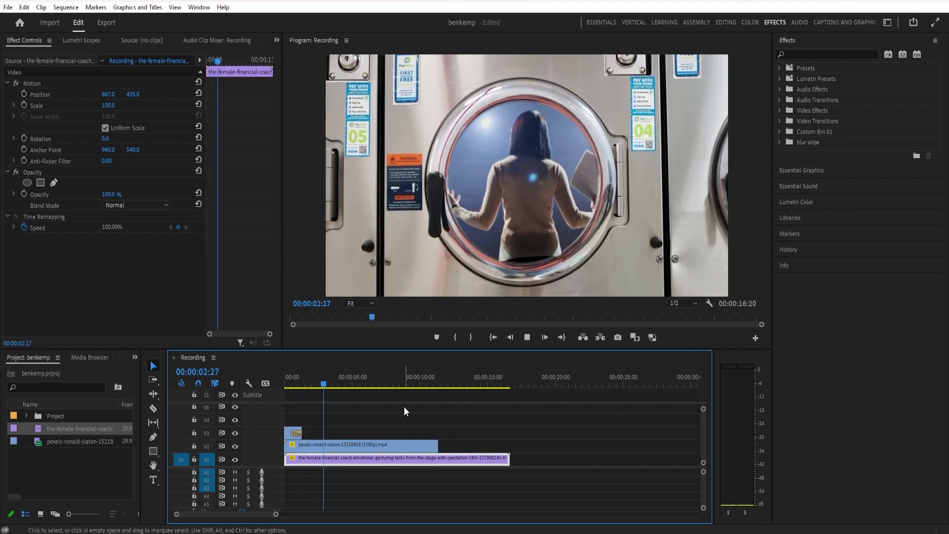
pyautogui.press('space')
# Widen the V2 clip's mask expansion to 34 and preview the larger mask.
pyautogui.click(340, 443)
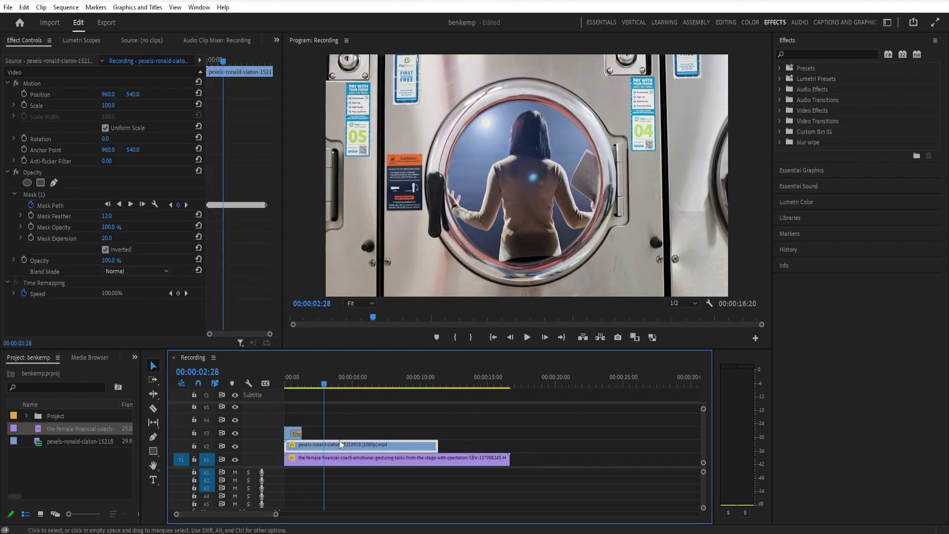
pyautogui.click(49, 192)
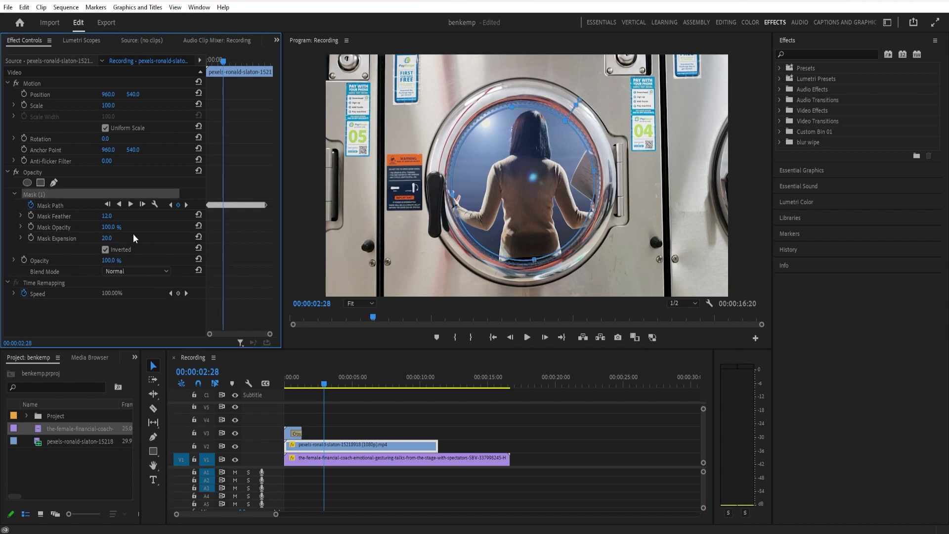
pyautogui.moveTo(107, 238); pyautogui.dragTo(114, 238)
pyautogui.press('space')
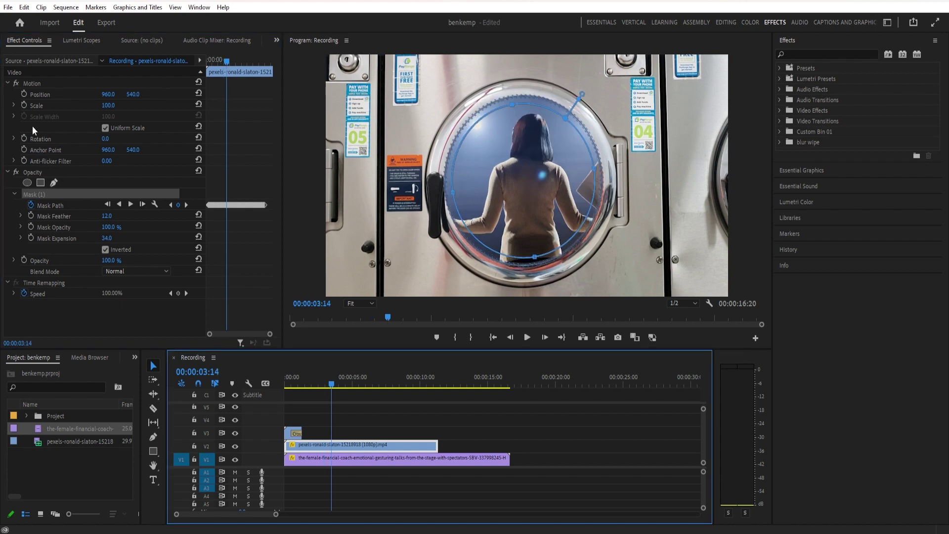
# Keyframe Scale and Position at 100, then set Scale to 328 at 00:00:05:22 and preview the zoom.
pyautogui.click(24, 105)
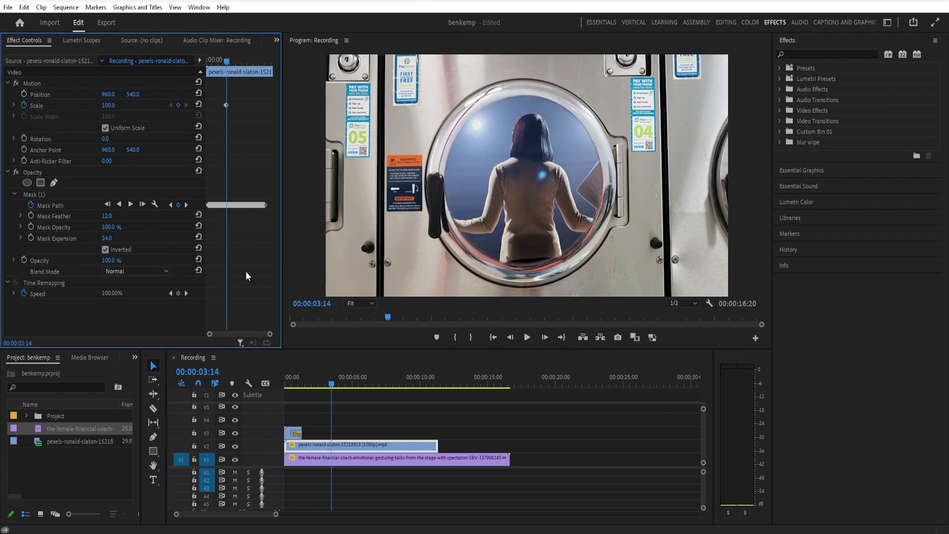
pyautogui.click(24, 94)
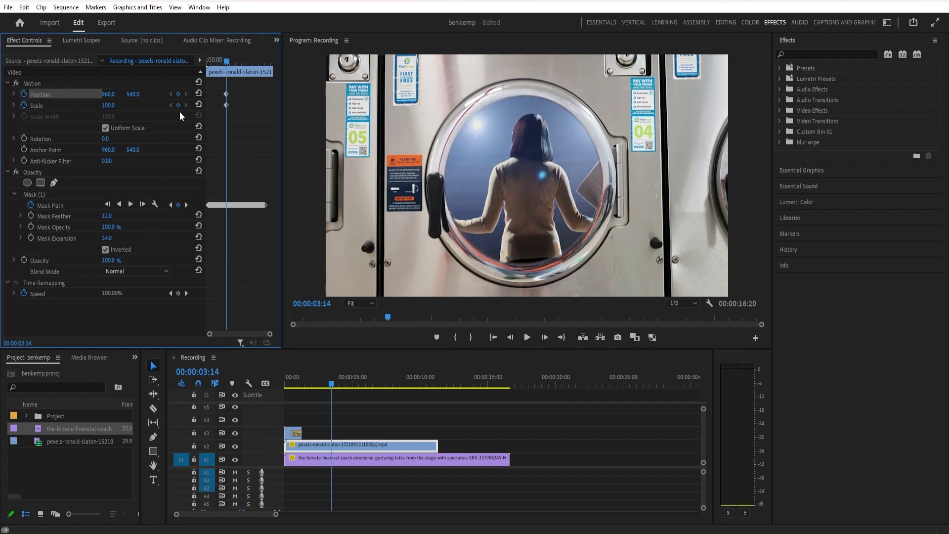
pyautogui.moveTo(111, 106); pyautogui.dragTo(148, 105)
pyautogui.hotkey('ctrl', 'z')
pyautogui.moveTo(226, 63); pyautogui.dragTo(241, 67)
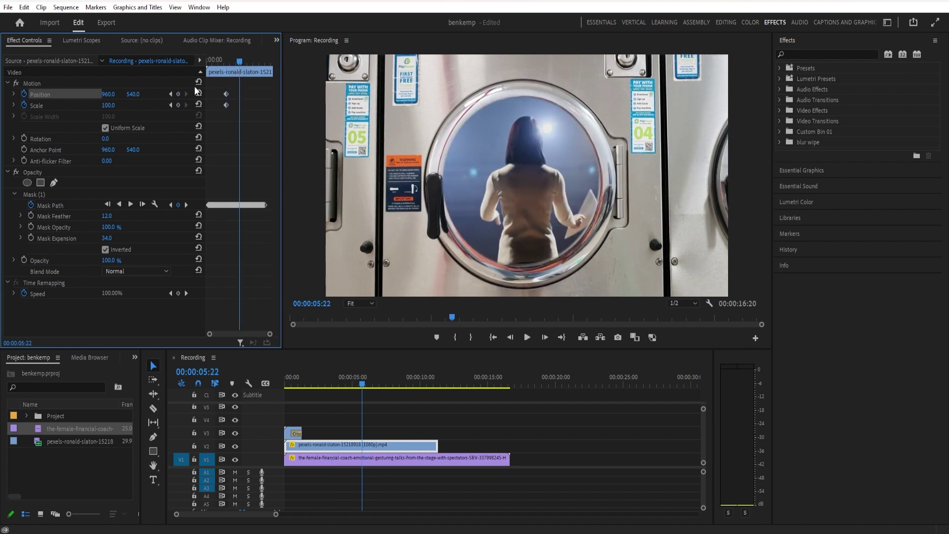
pyautogui.moveTo(106, 106); pyautogui.dragTo(167, 105)
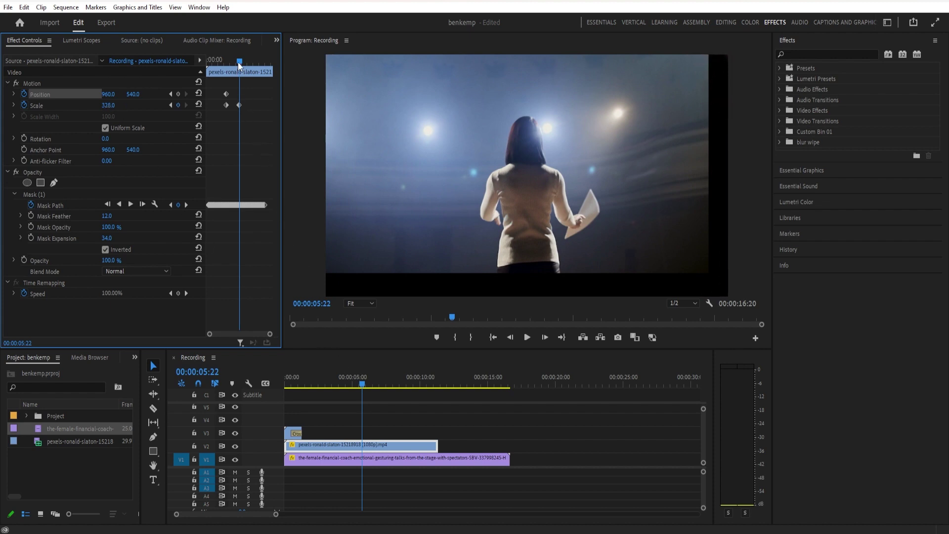
pyautogui.moveTo(239, 66); pyautogui.dragTo(218, 70)
pyautogui.press('space')
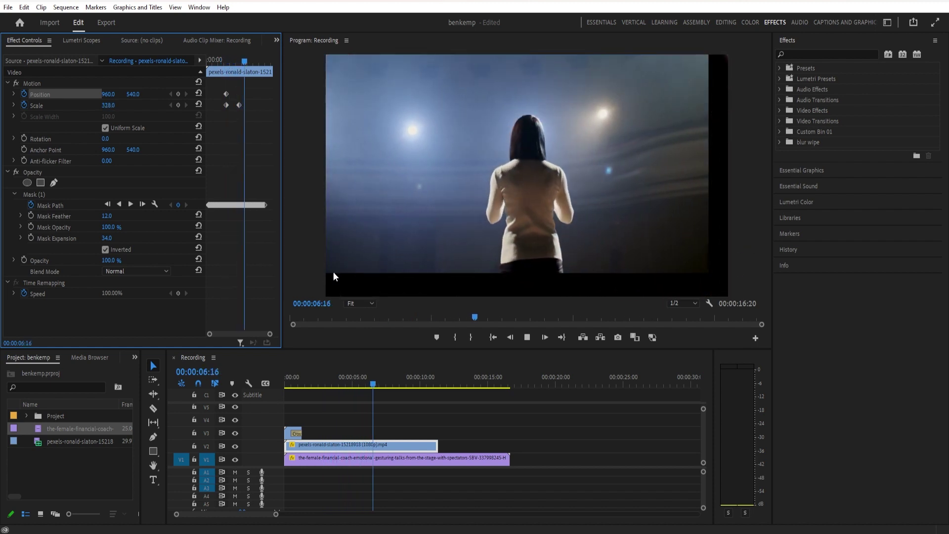
pyautogui.press('space')
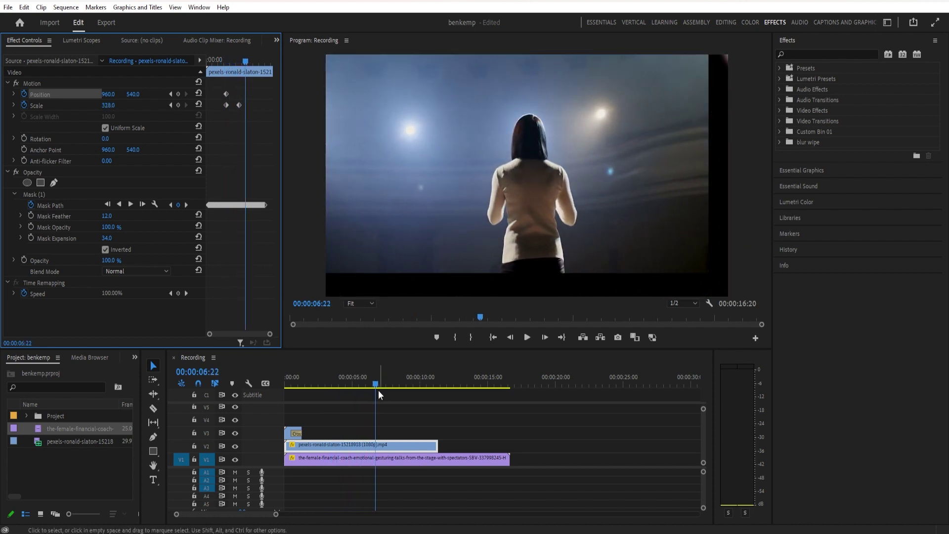
pyautogui.click(169, 105)
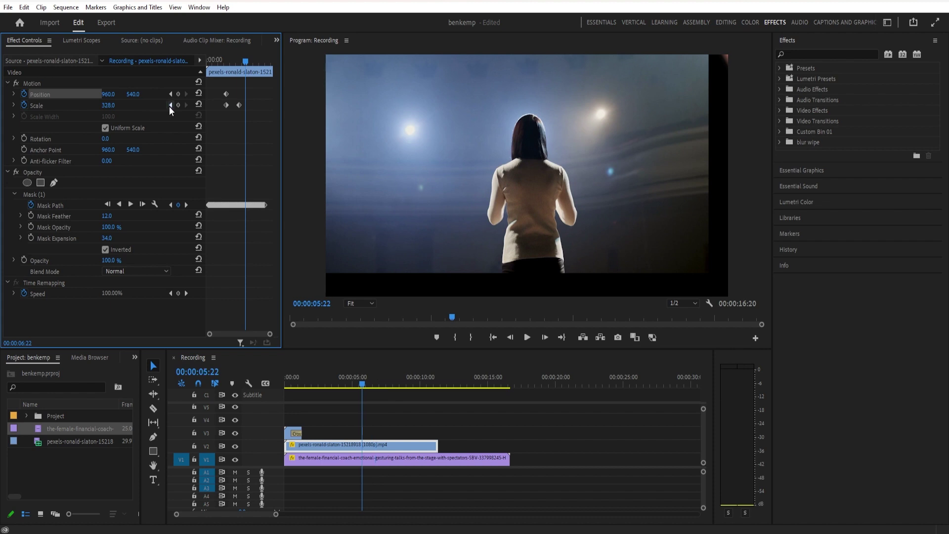
pyautogui.click(384, 451)
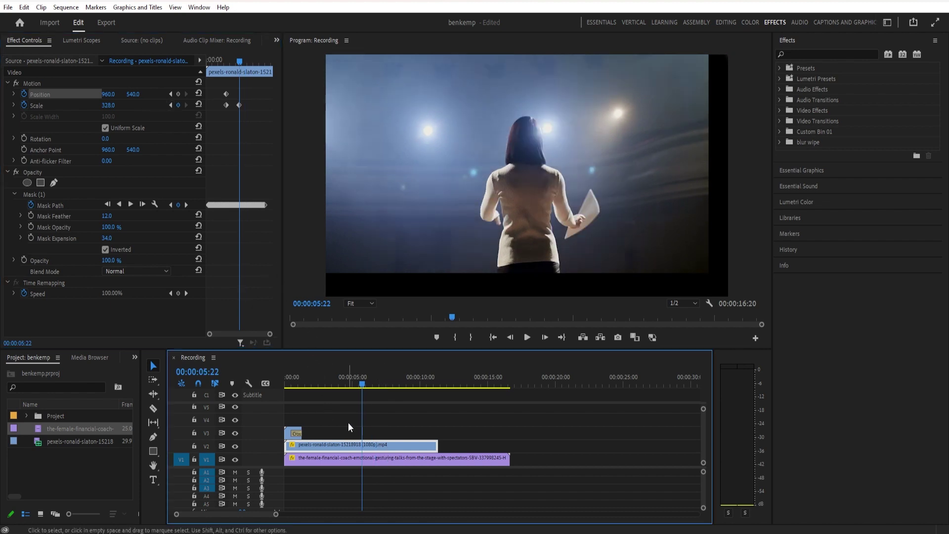
pyautogui.click(174, 108)
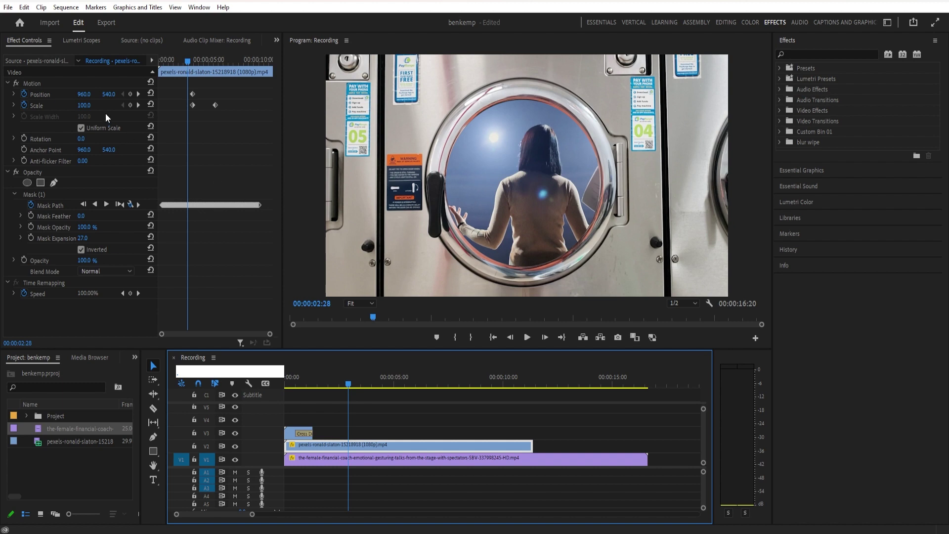
pyautogui.click(141, 105)
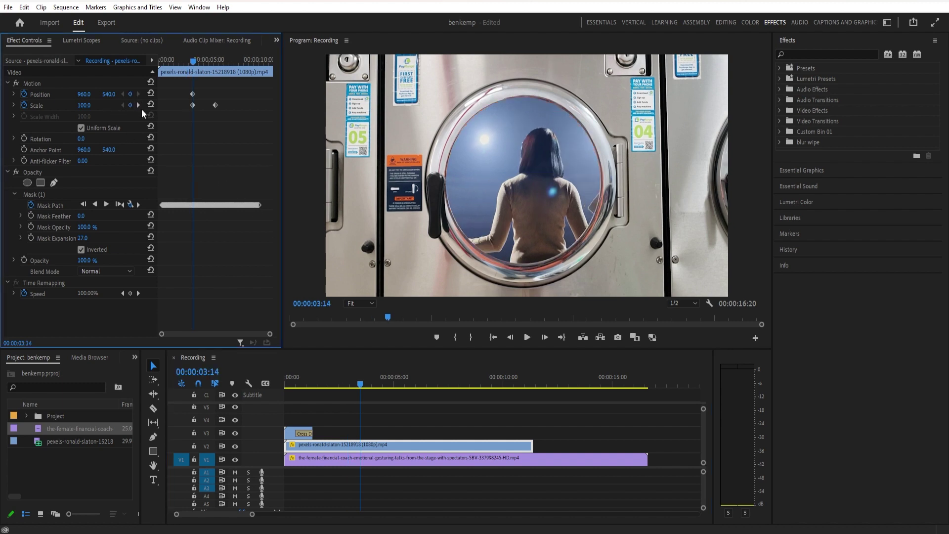
pyautogui.click(139, 105)
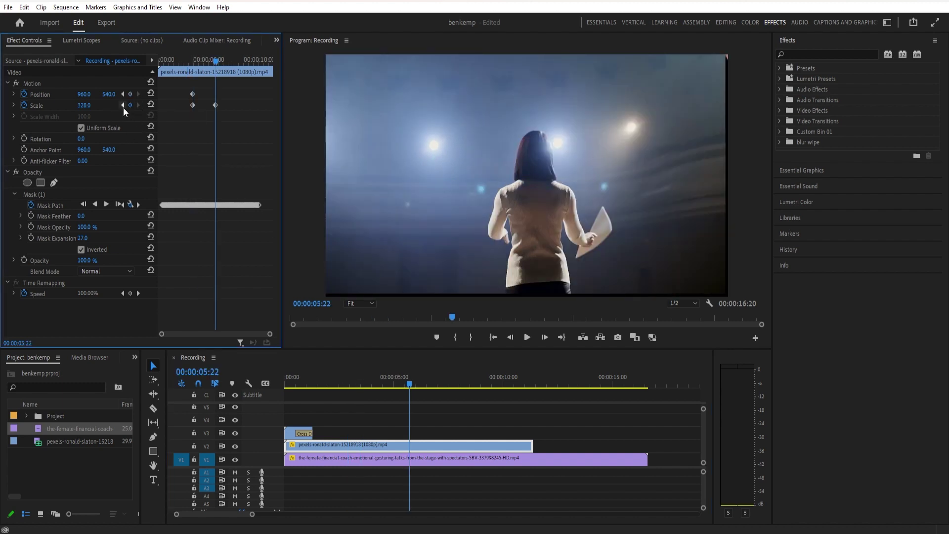
pyautogui.click(123, 106)
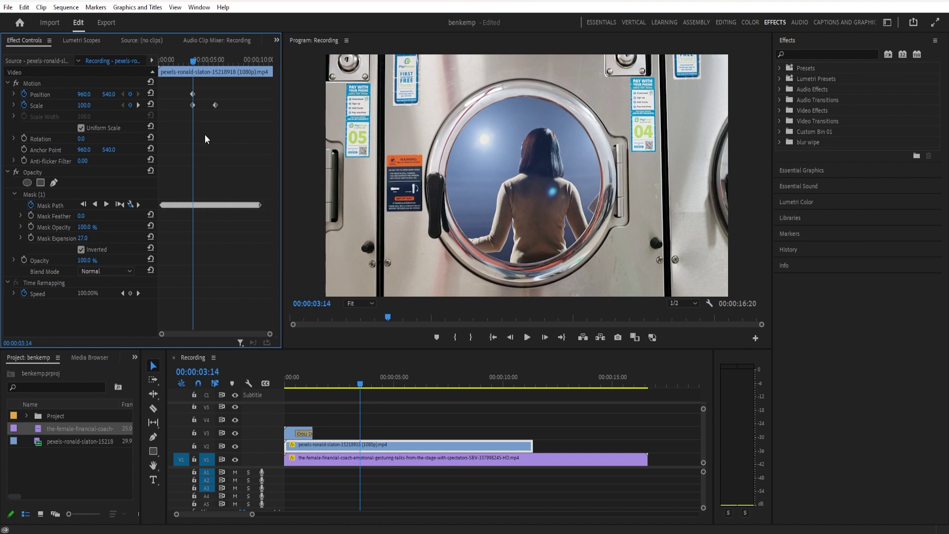
# Keyframe the V1 stage clip's Position and Scale at 03:14, resetting them to 960, 540 and 100 at 07:16.
pyautogui.click(359, 457)
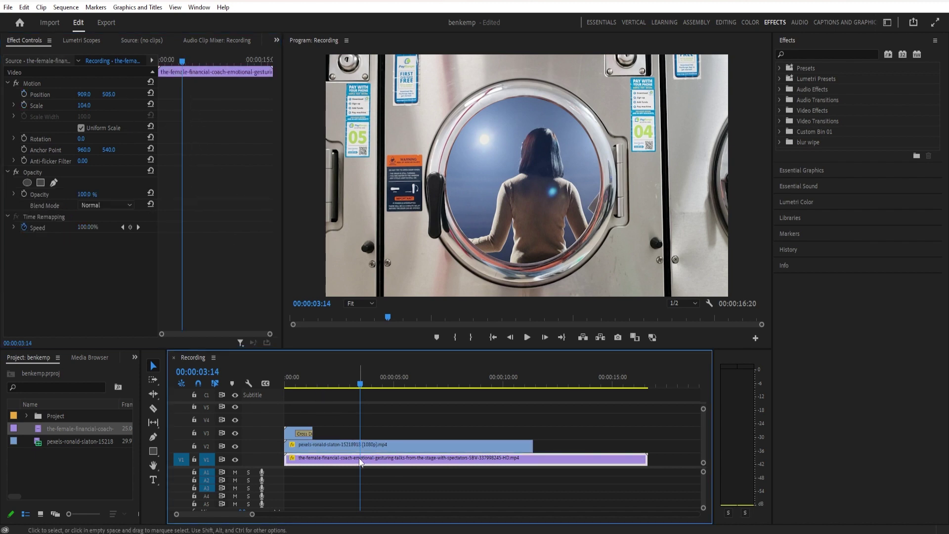
pyautogui.click(25, 94)
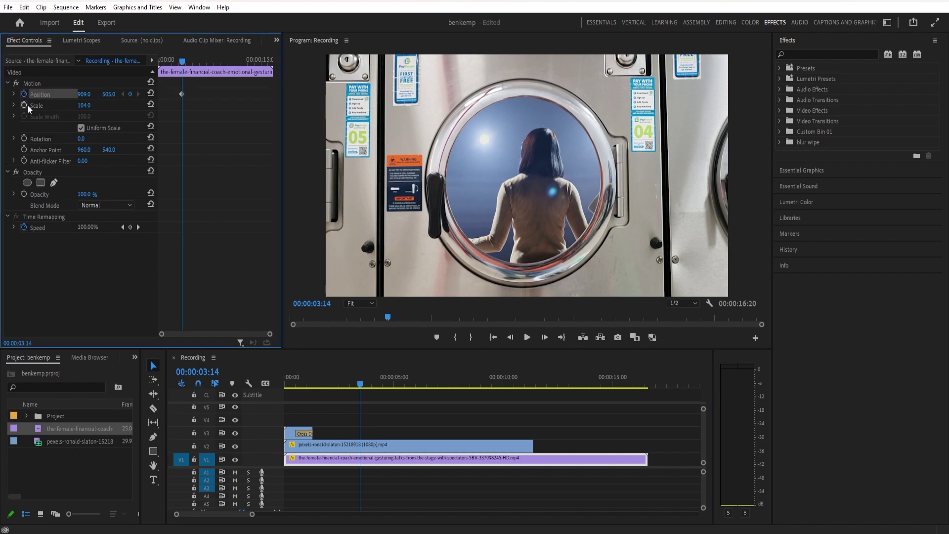
pyautogui.click(24, 105)
pyautogui.moveTo(182, 62); pyautogui.dragTo(210, 93)
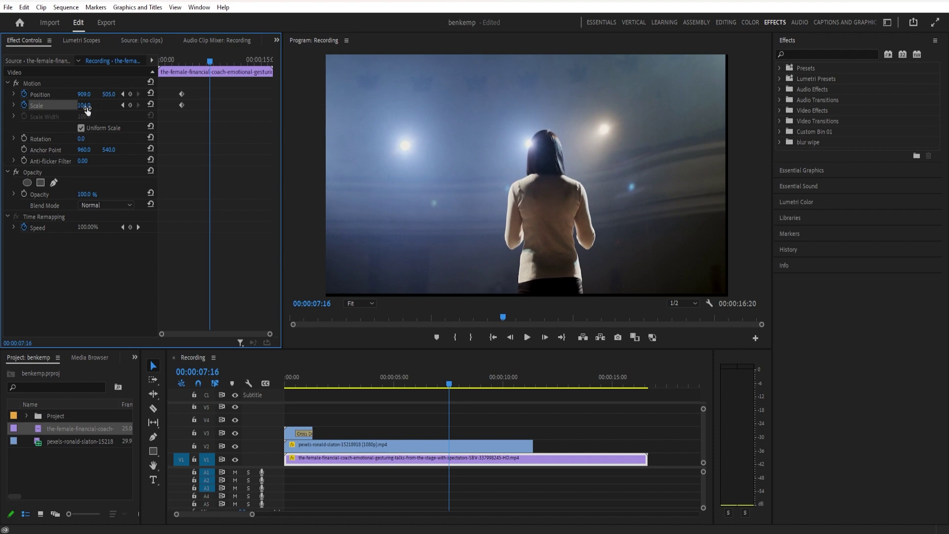
pyautogui.click(151, 104)
pyautogui.click(151, 94)
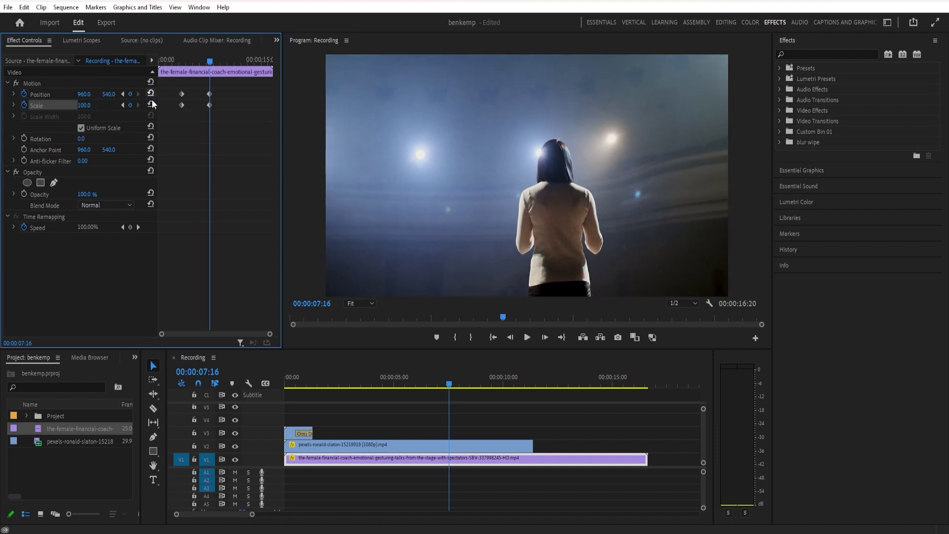
# Preview the stage clip's ease from about 3 seconds and select its ending keyframes.
pyautogui.moveTo(448, 389); pyautogui.dragTo(348, 405)
pyautogui.press('space')
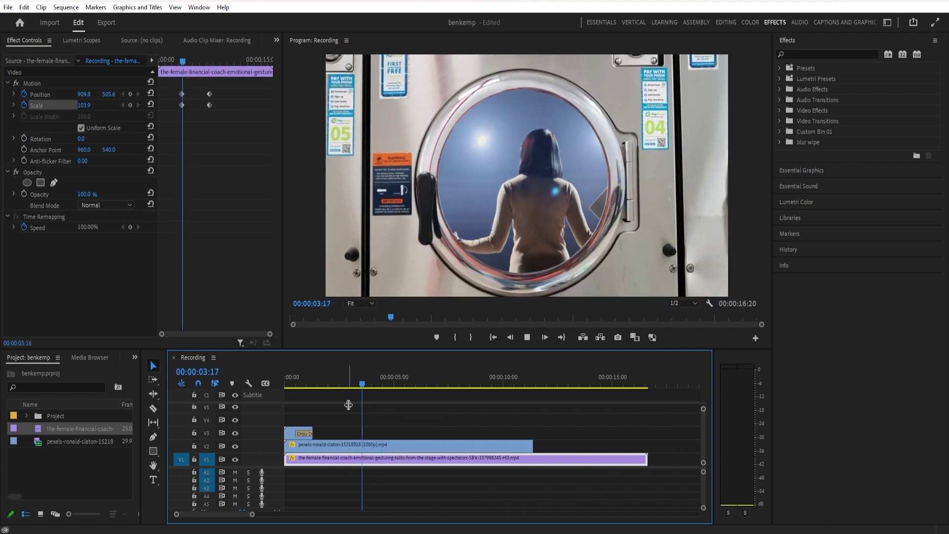
pyautogui.press('space')
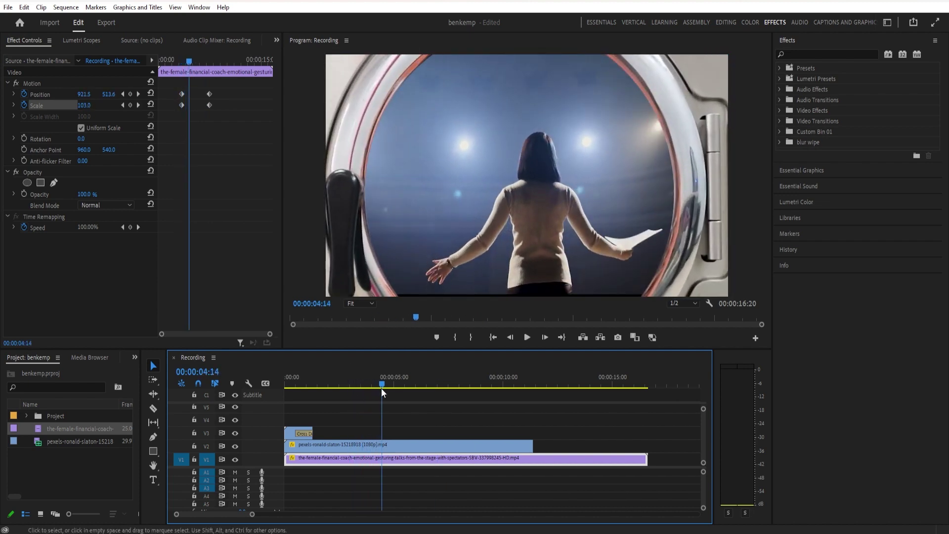
pyautogui.moveTo(223, 121); pyautogui.dragTo(188, 99)
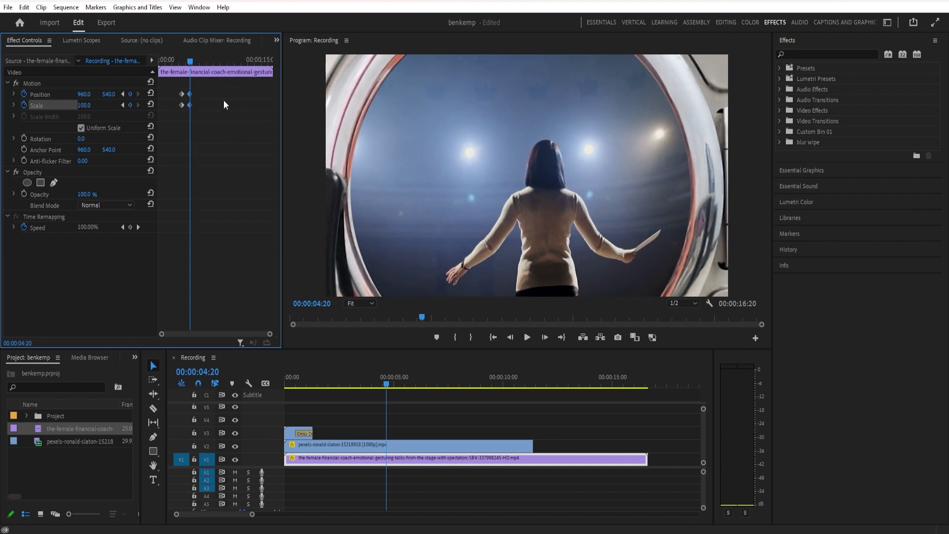
# Replay from about 3 seconds to check the stage clip now settles earlier.
pyautogui.click(176, 60)
pyautogui.press('space')
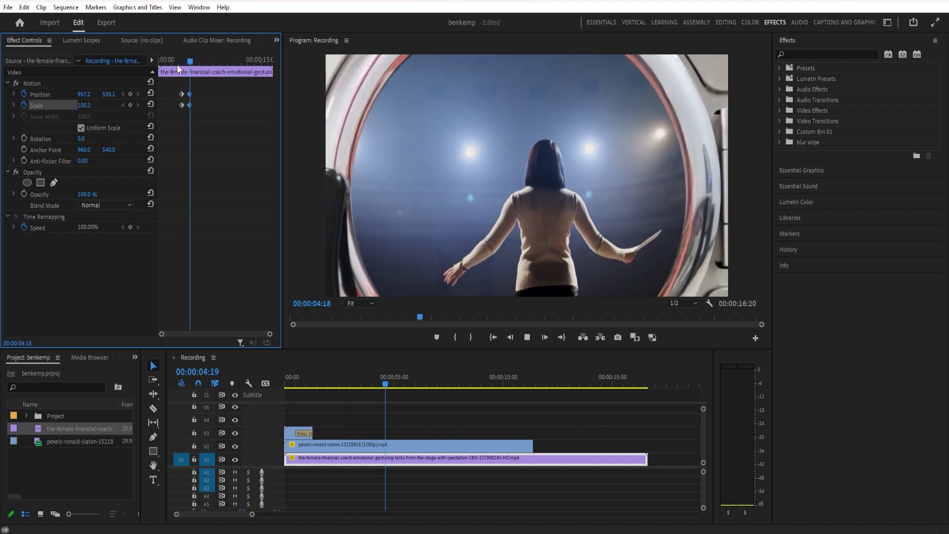
pyautogui.press('space')
pyautogui.click(285, 377)
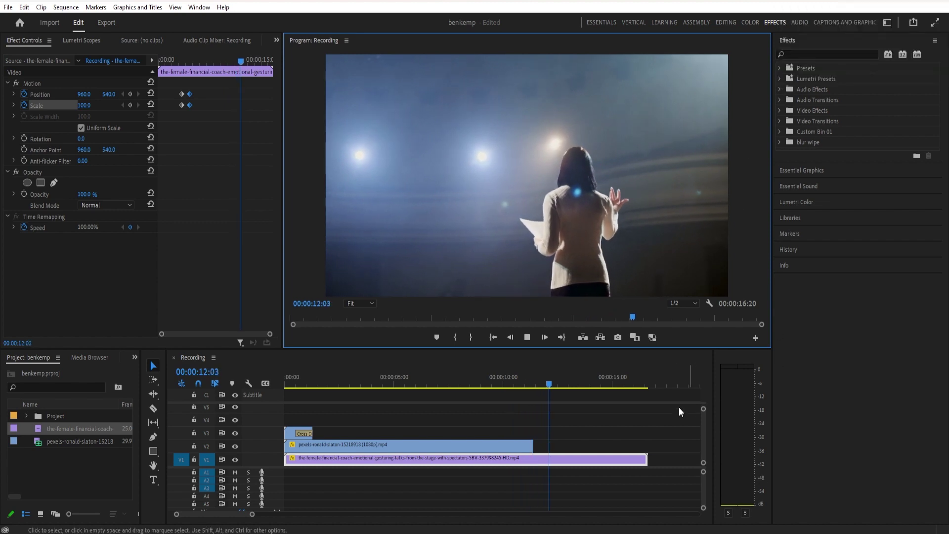
pyautogui.click(630, 425)
# Review the porthole zoom, then trim the V2 laundromat clip's end to about 00:00:06:00.
pyautogui.moveTo(575, 385); pyautogui.dragTo(610, 430)
pyautogui.moveTo(539, 436); pyautogui.dragTo(366, 451)
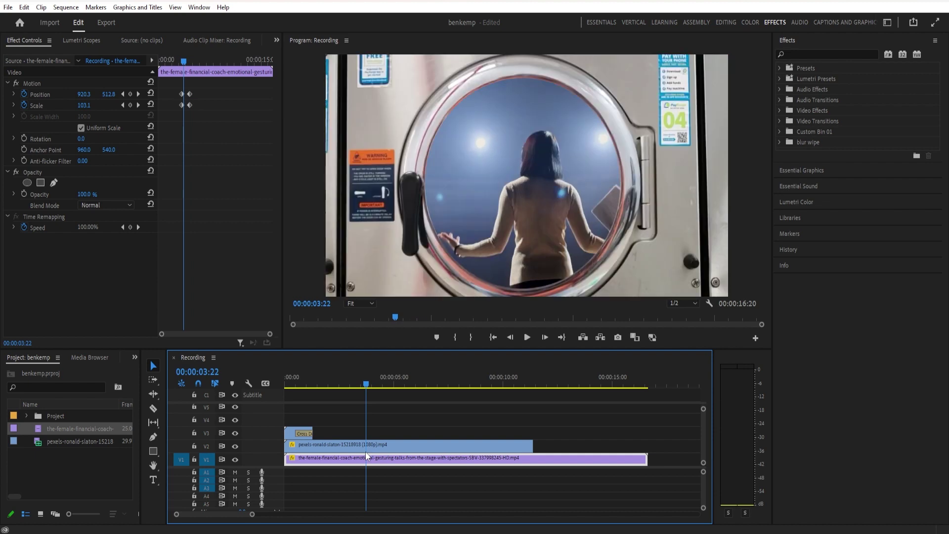
pyautogui.press('space')
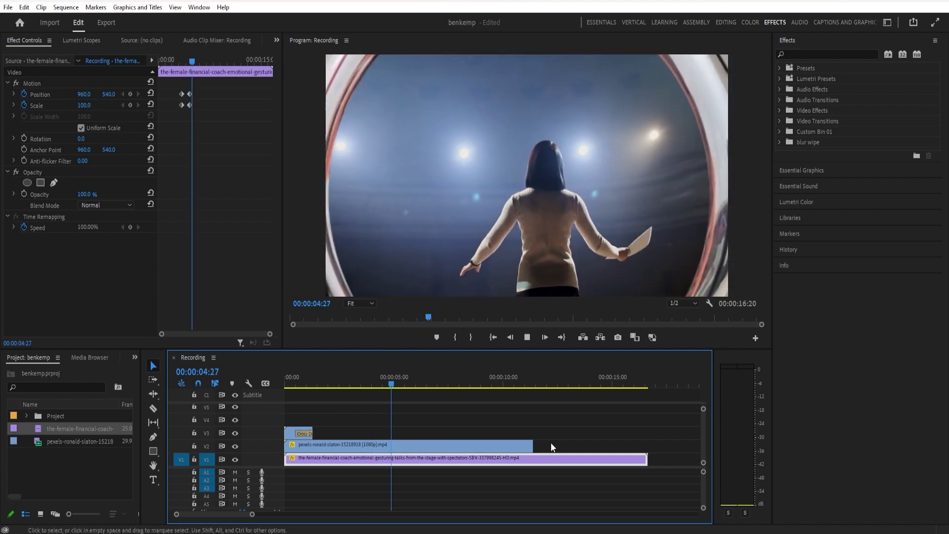
pyautogui.moveTo(542, 446); pyautogui.dragTo(417, 446)
# Replay the trimmed transition from about 3 seconds through the porthole zoom, stopping at 5:25.
pyautogui.click(372, 376)
pyautogui.press('space')
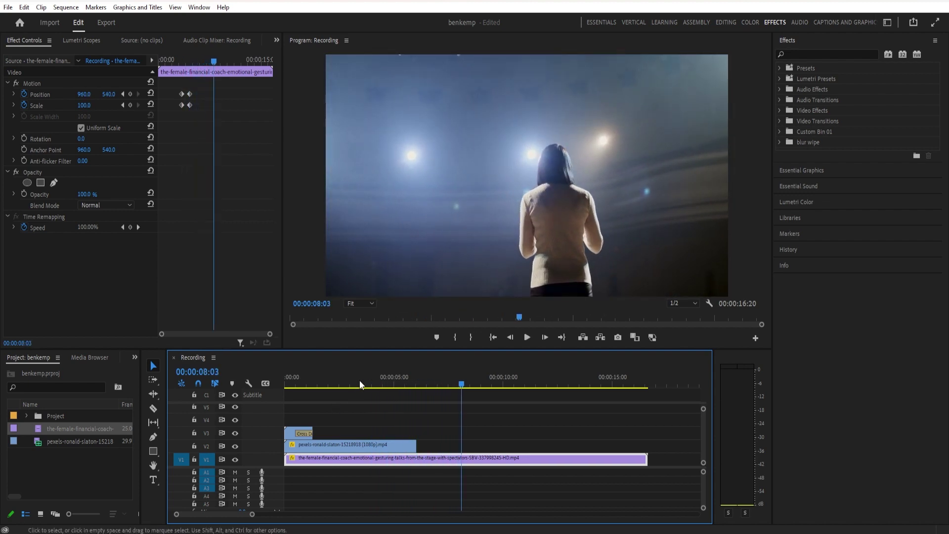
pyautogui.click(360, 380)
pyautogui.press('space')
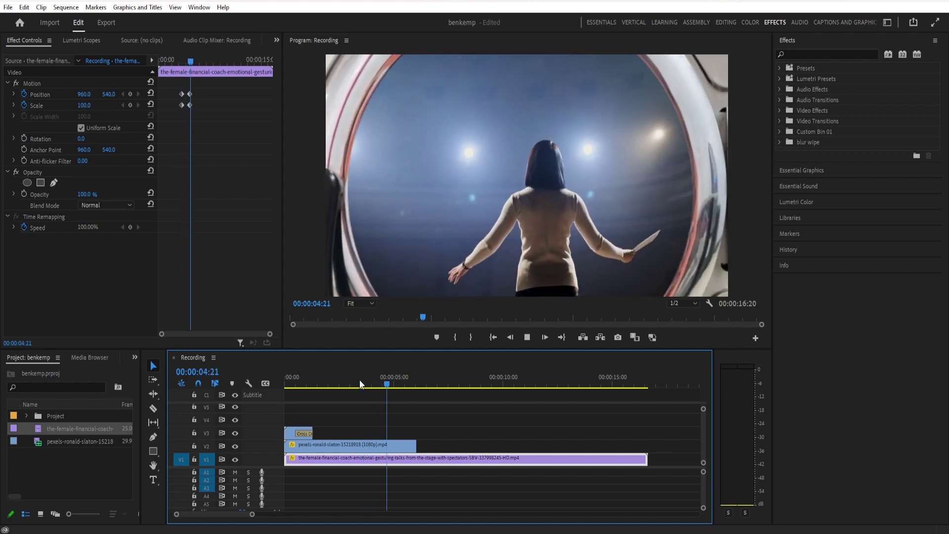
pyautogui.press('space')
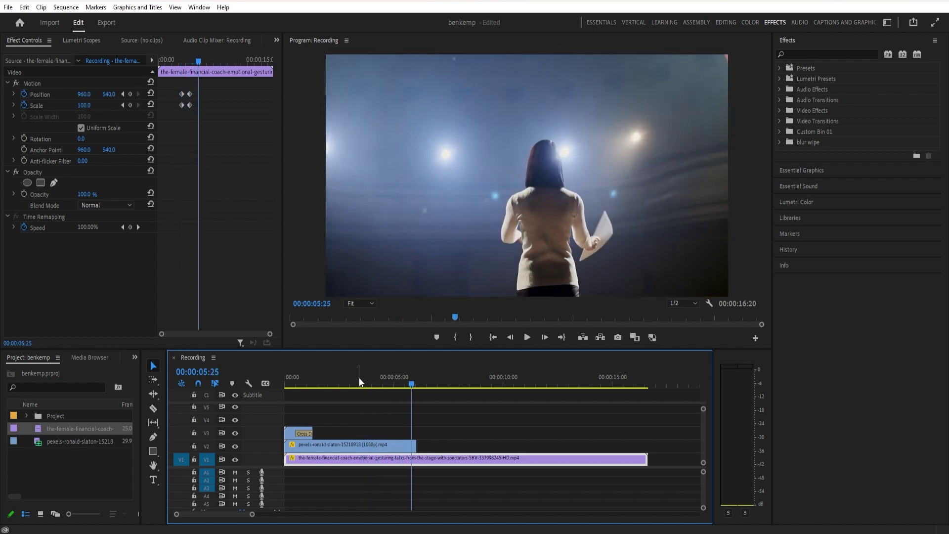